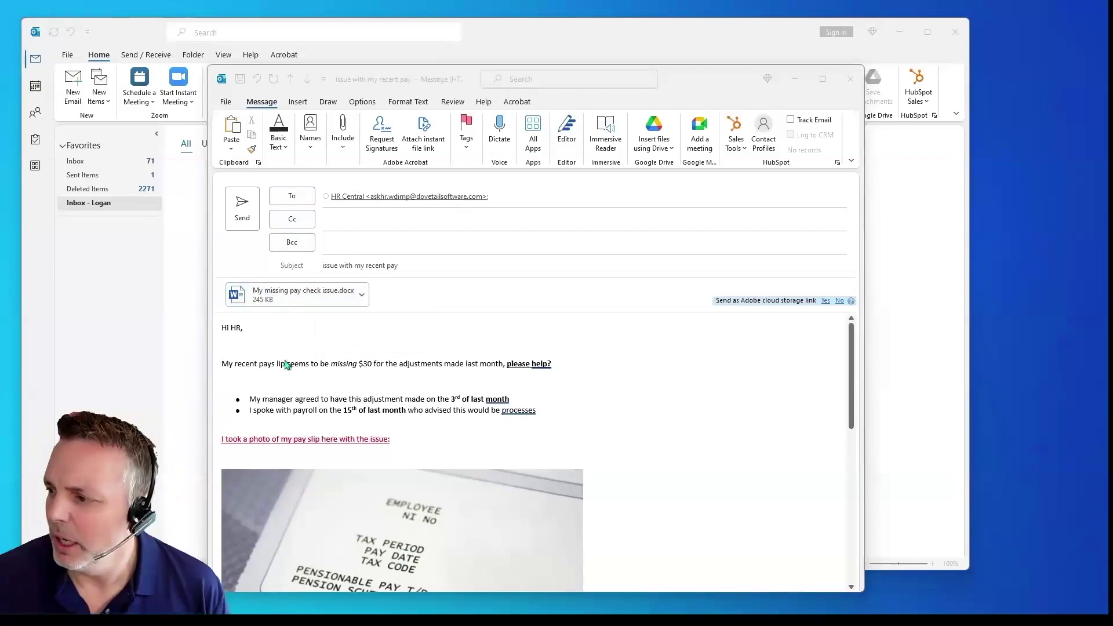
Step: Review the drafted pay-issue email with its pay slip photo and attachment, then send it to HR Central
scroll(306, 342, down, 1)
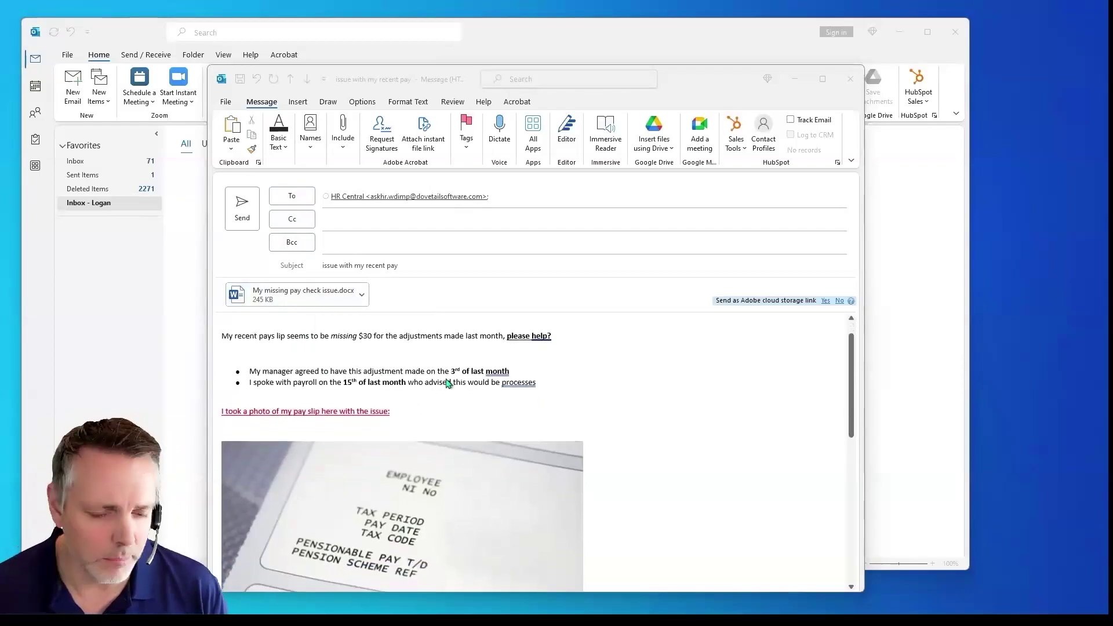
scroll(603, 389, down, 1)
scroll(666, 387, down, 7)
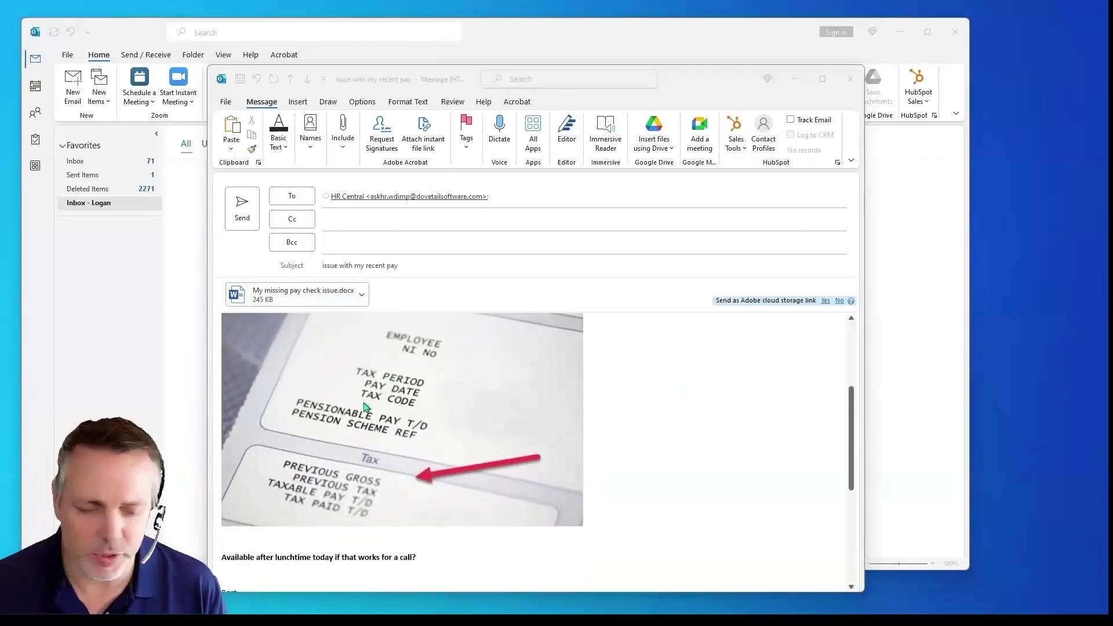
scroll(404, 406, down, 6)
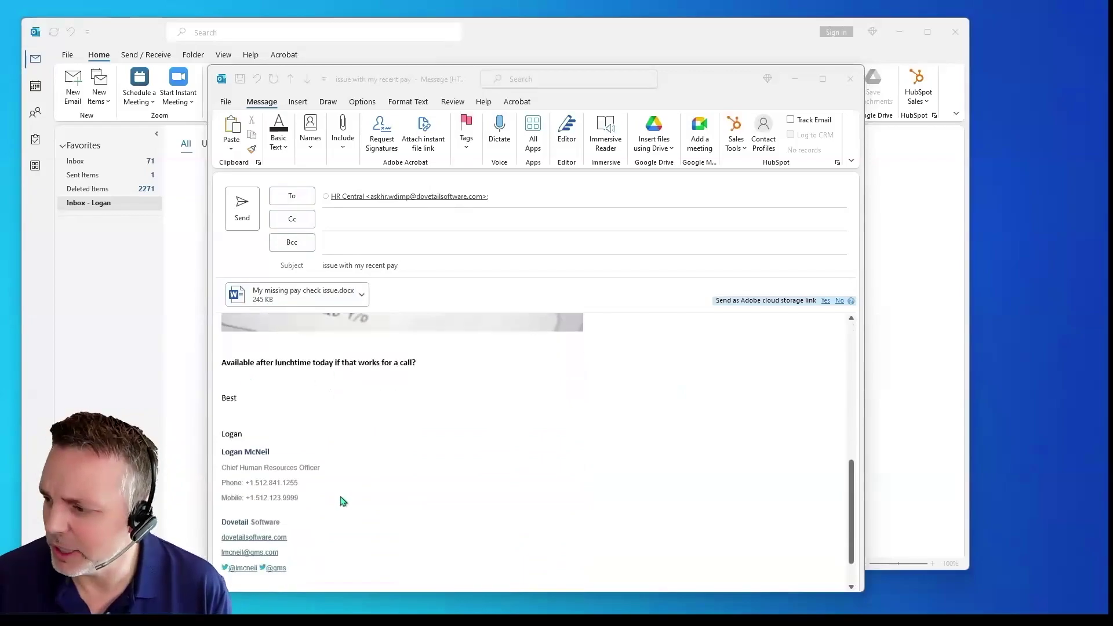
click(242, 223)
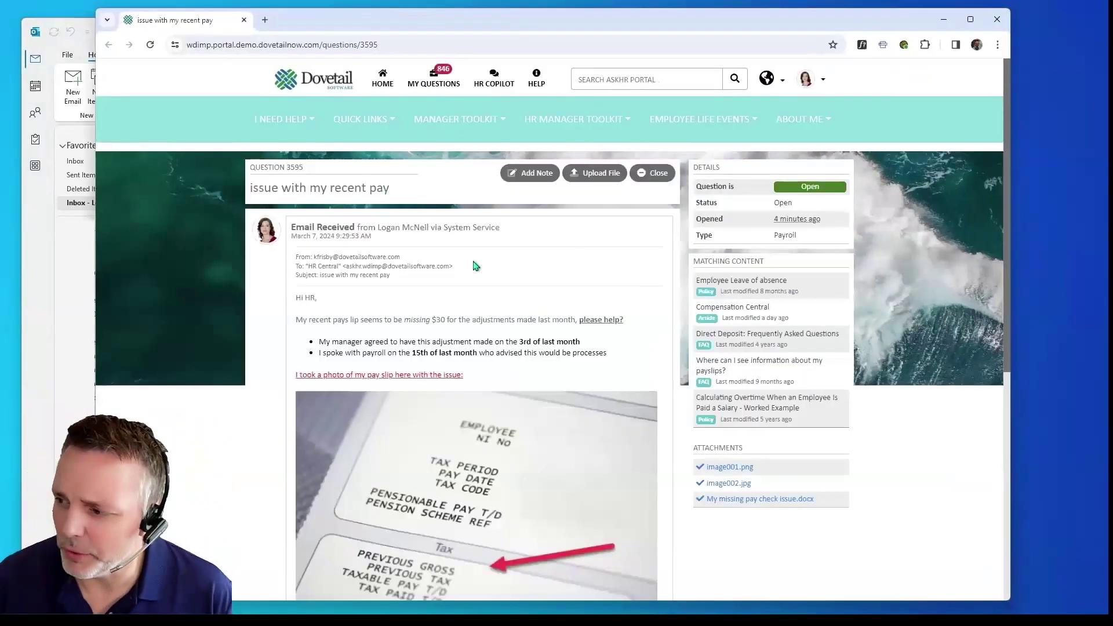
scroll(422, 419, down, 5)
scroll(423, 418, down, 3)
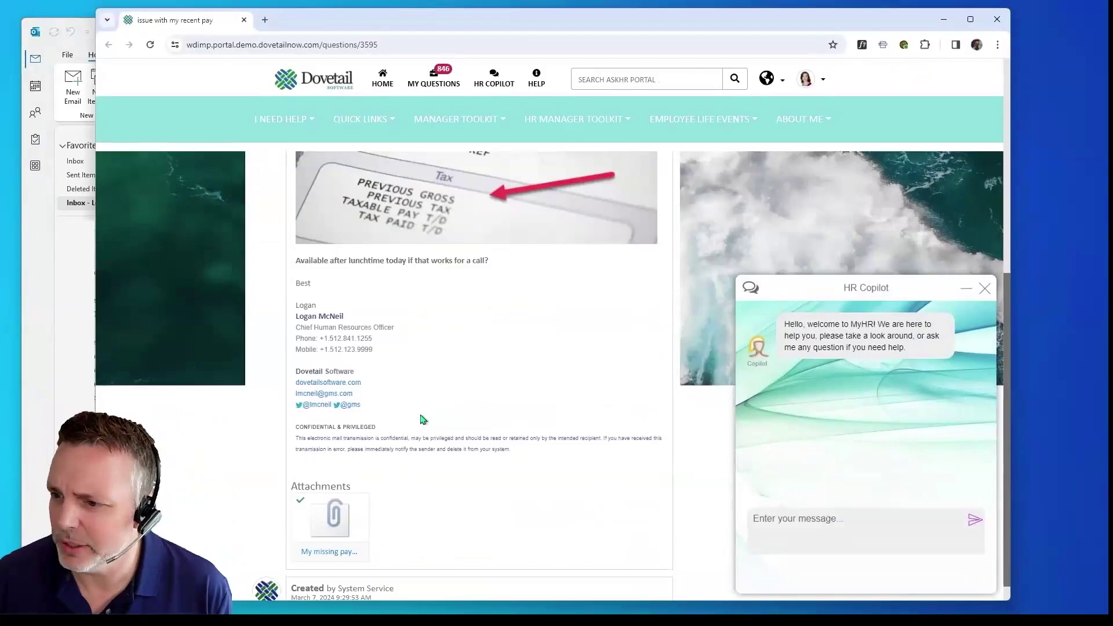
scroll(422, 417, up, 8)
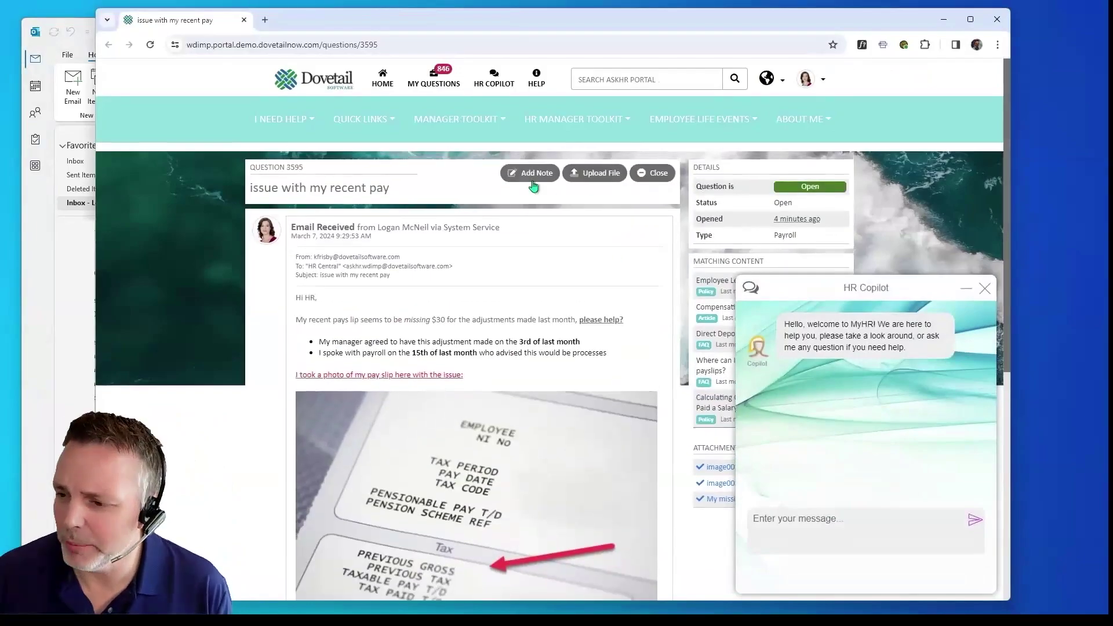
Step: Add a note saying they will call later, asking whether the pay issue could be solved today
click(534, 174)
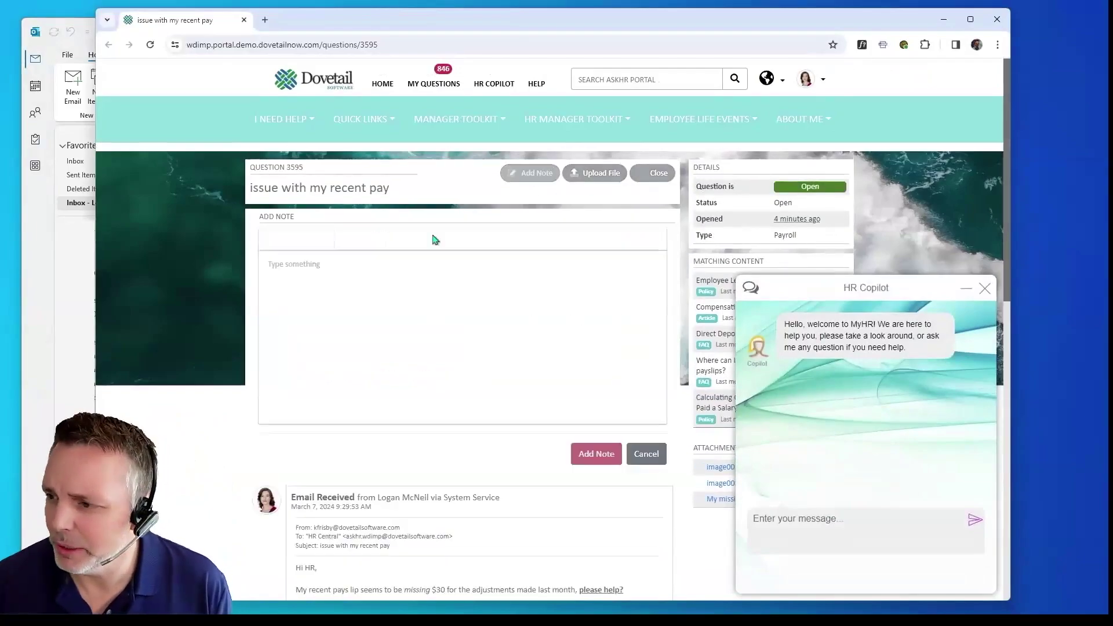
click(348, 283)
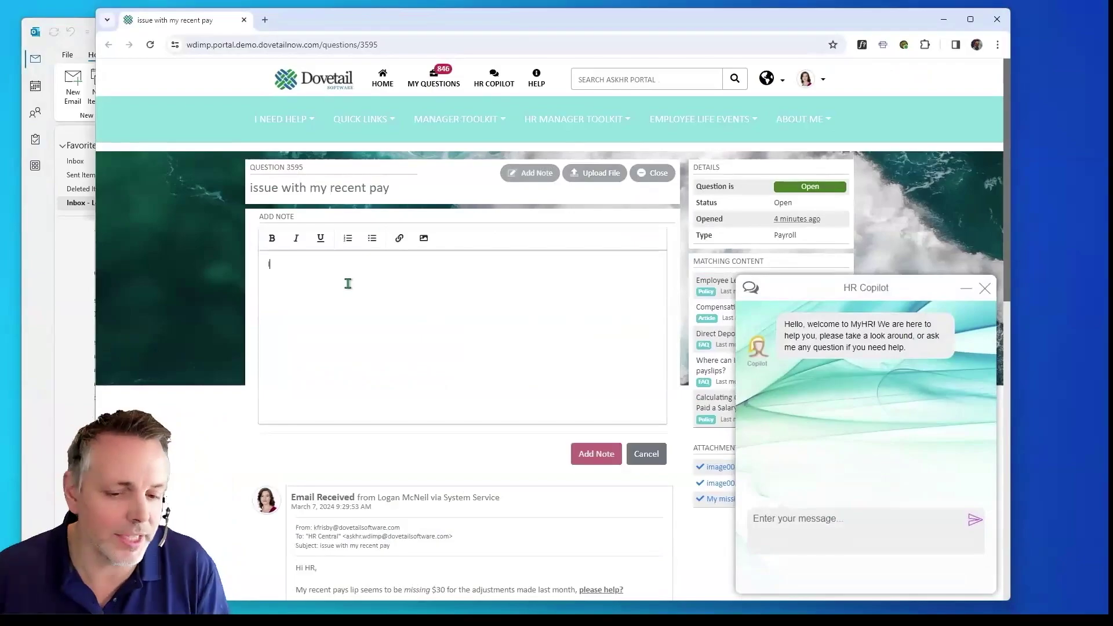
text(I will call in later to check on this, but please)
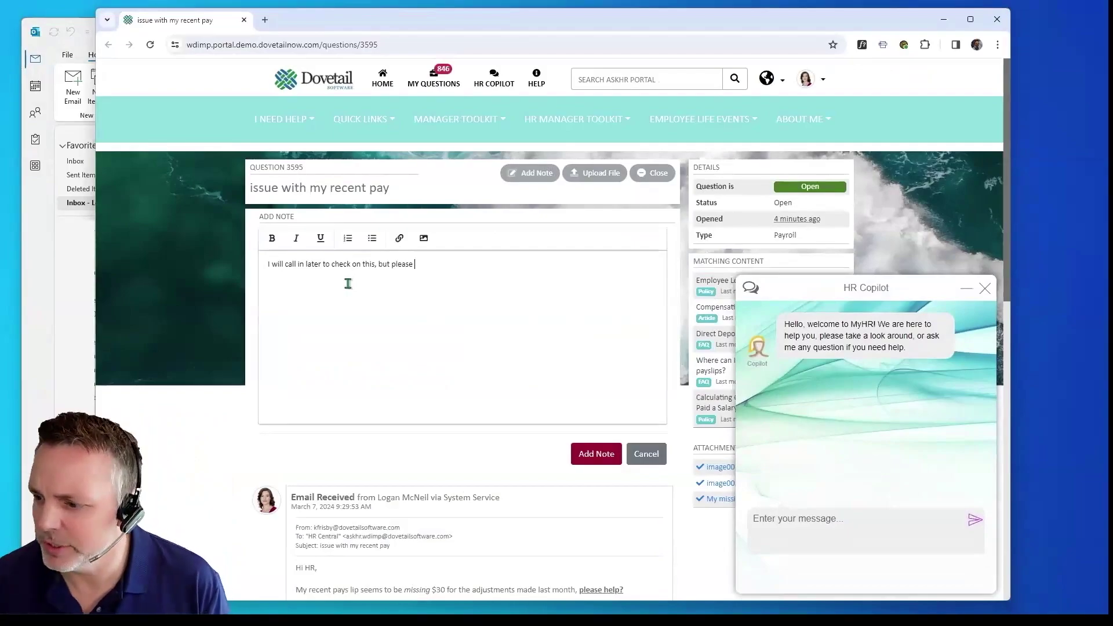
text(could this be solved today?)
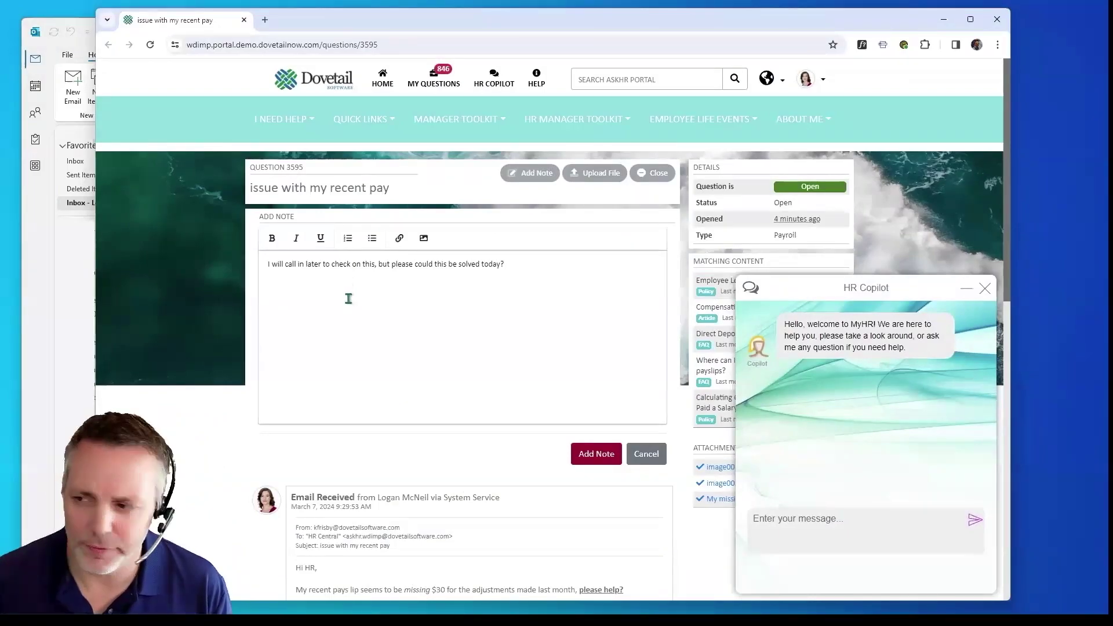
click(613, 459)
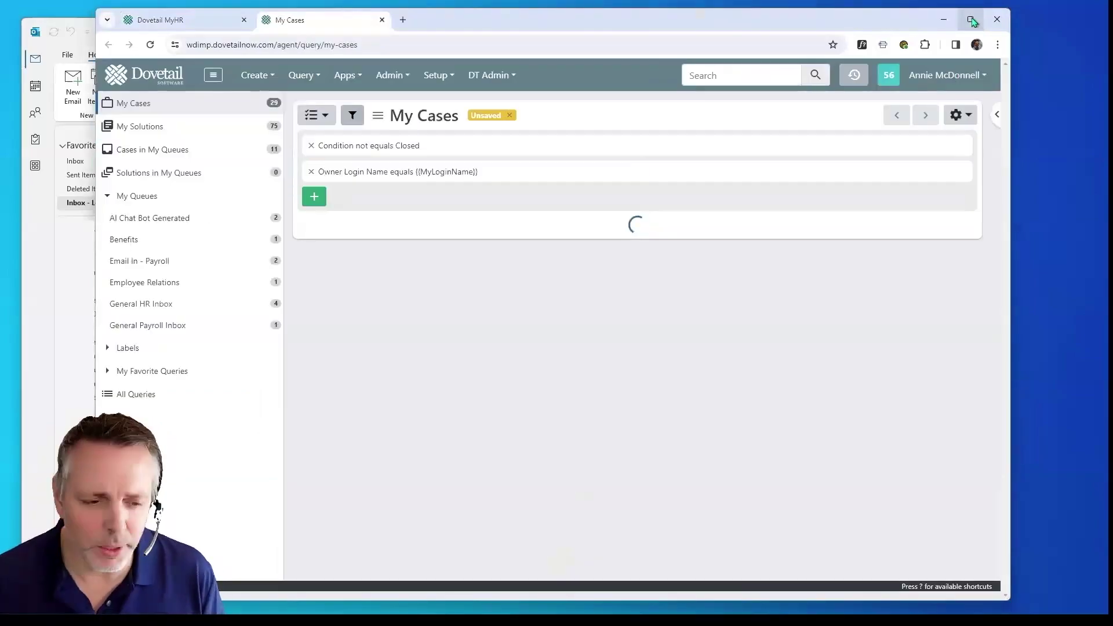
double_click(364, 20)
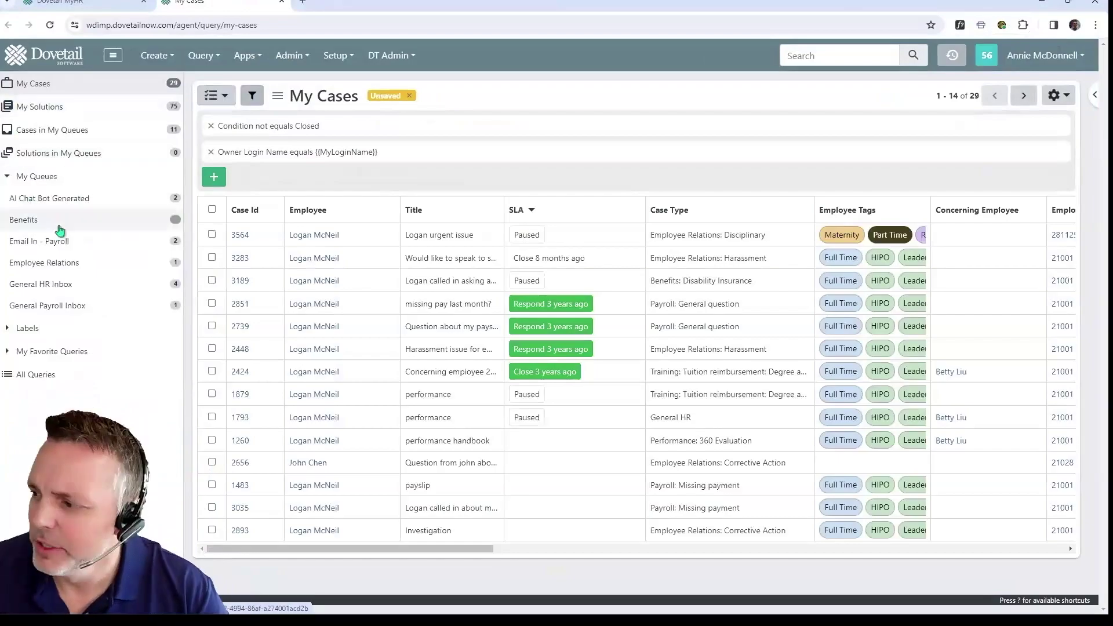
click(116, 247)
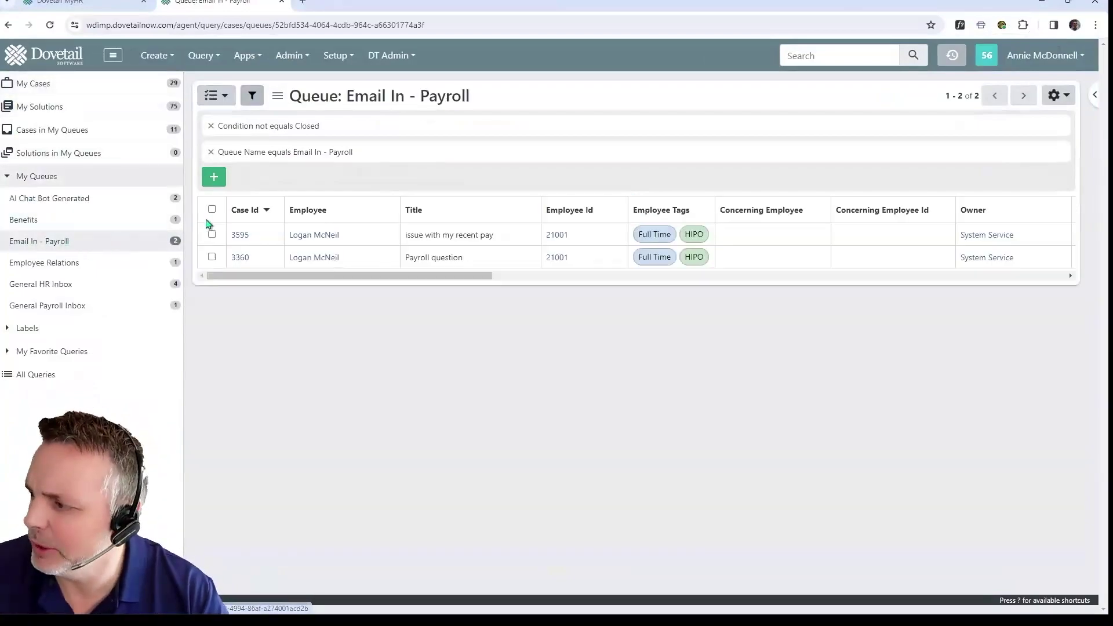
click(1094, 95)
click(359, 237)
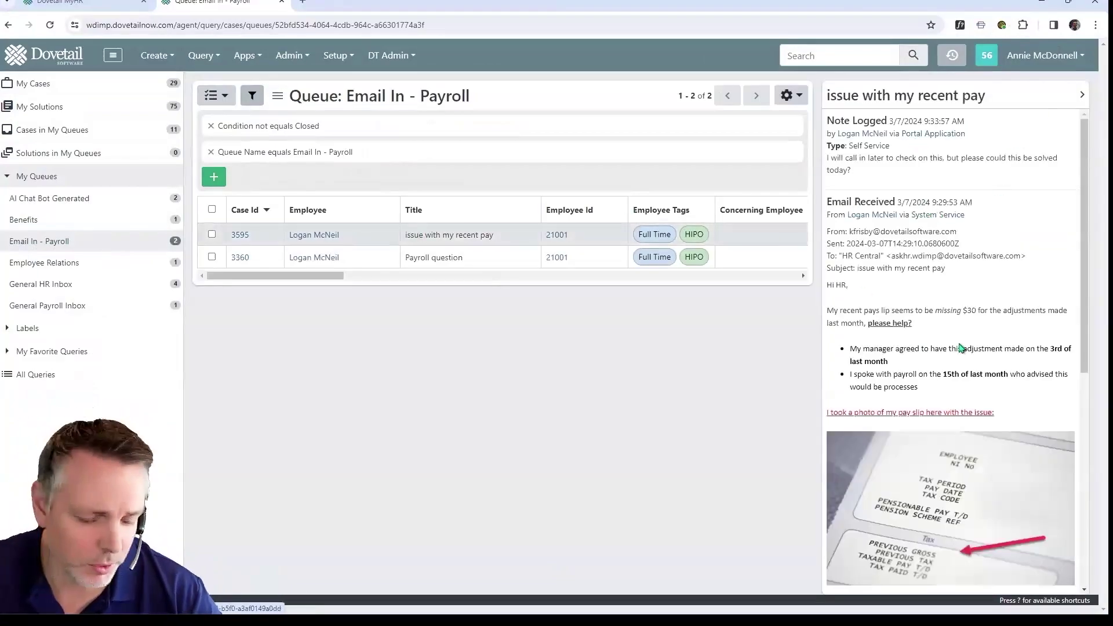
scroll(1034, 230, down, 4)
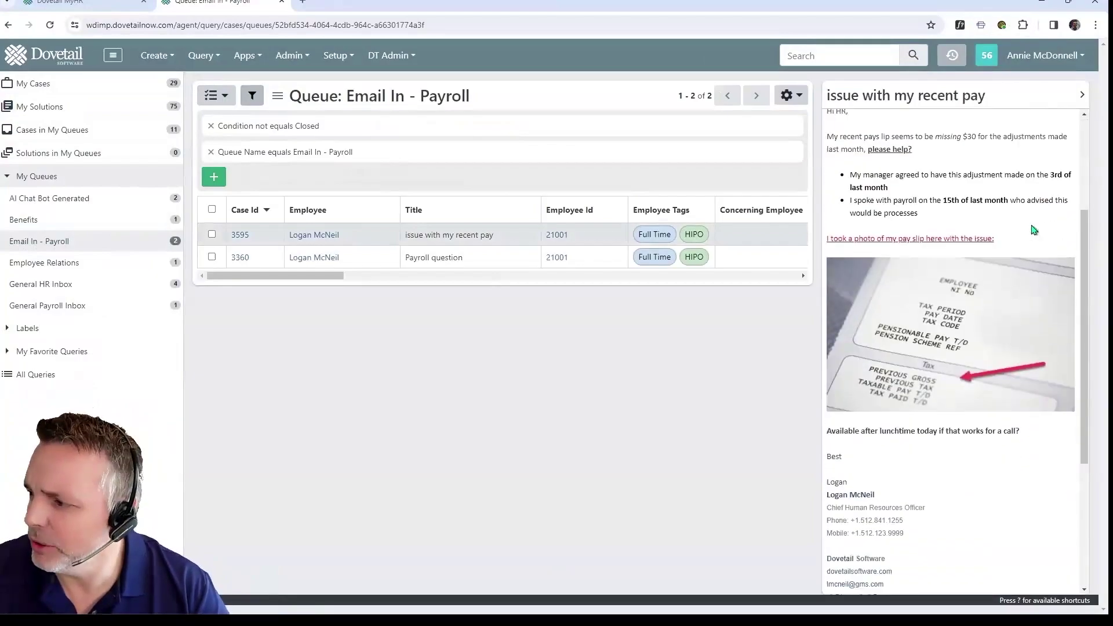
scroll(1034, 230, down, 2)
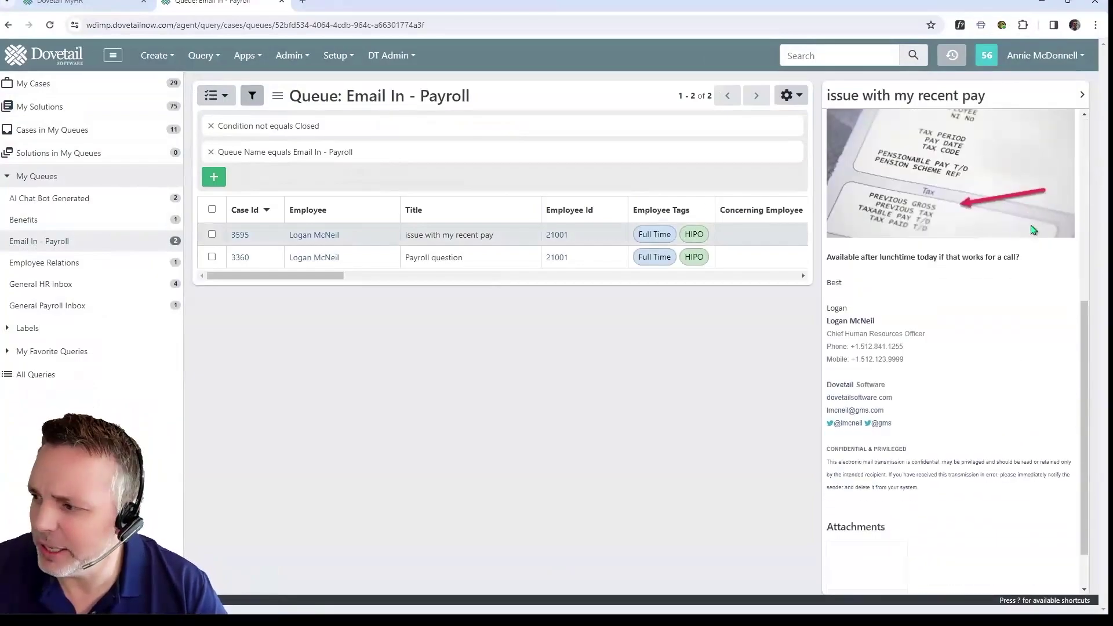
click(245, 235)
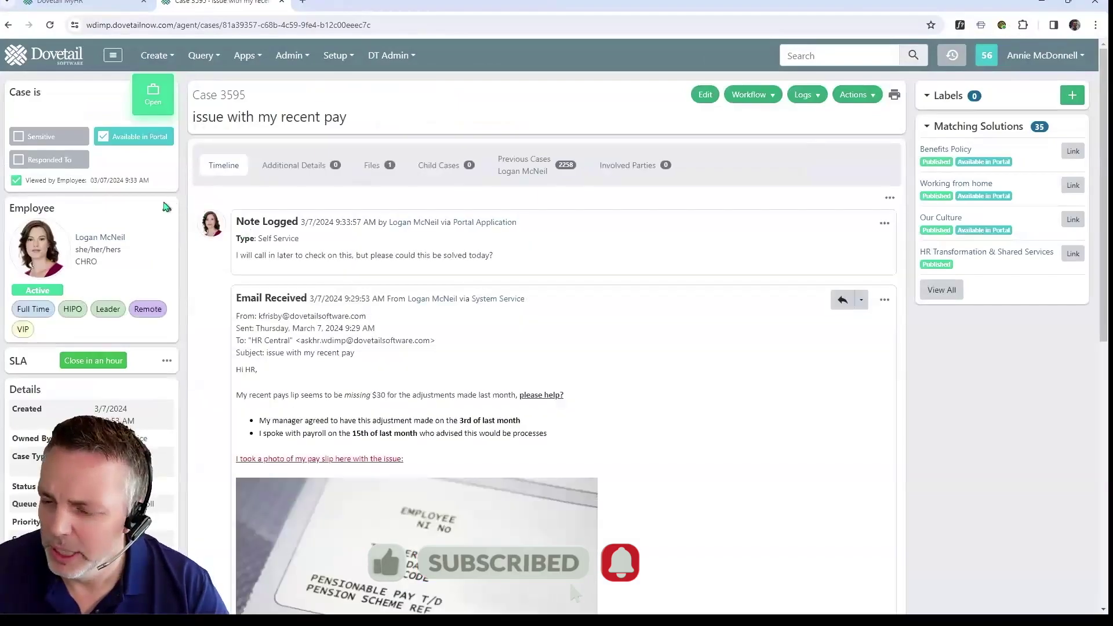
click(166, 215)
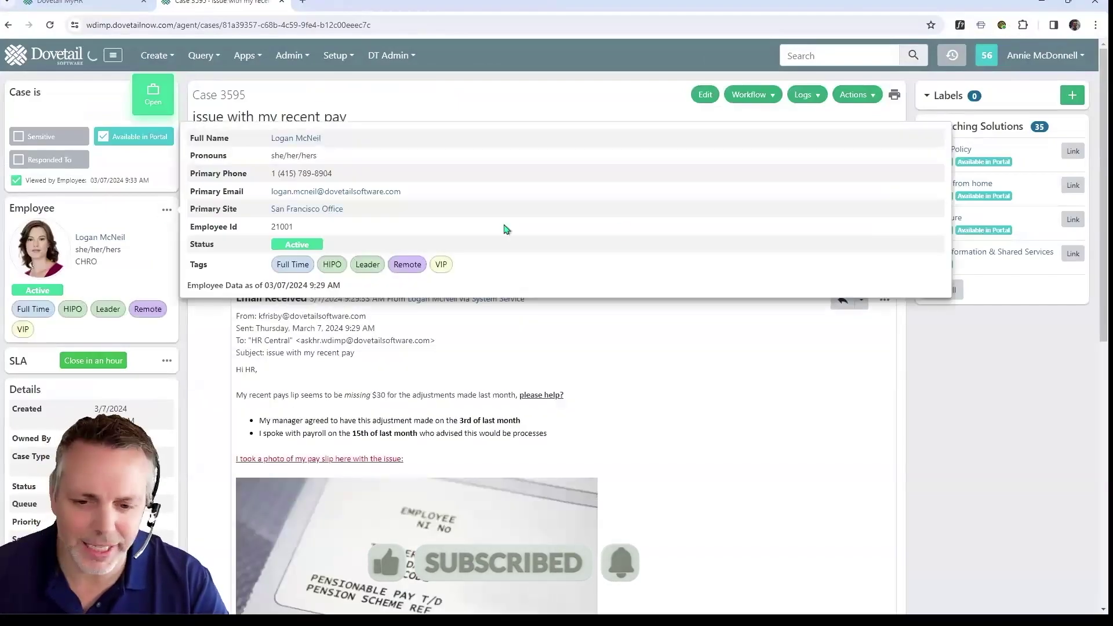
scroll(662, 228, down, 1)
scroll(662, 229, down, 2)
scroll(689, 329, down, 2)
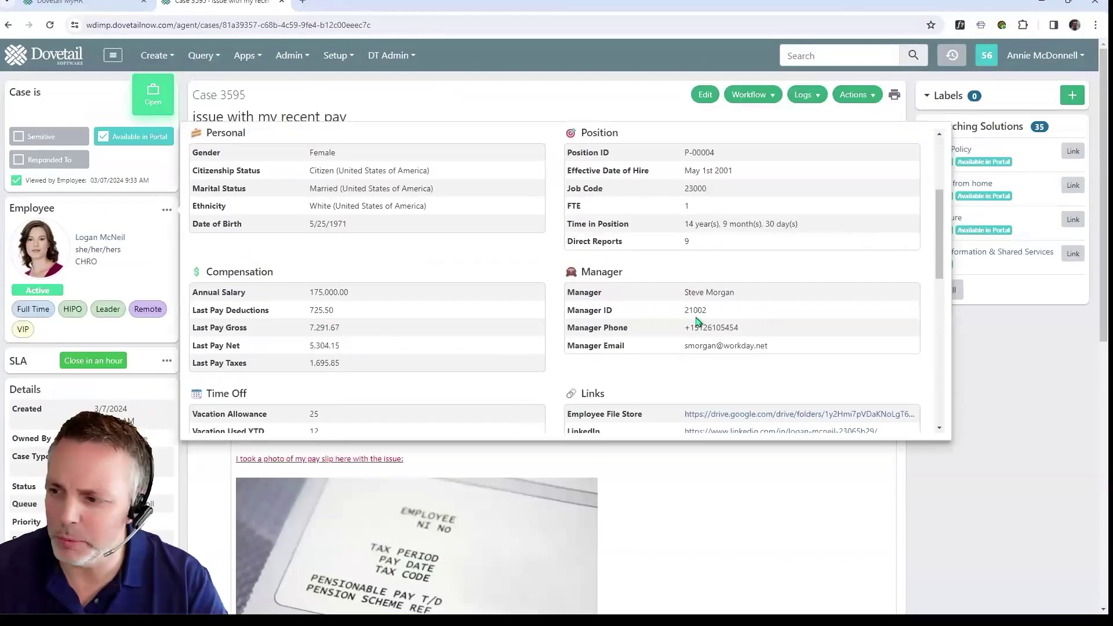
scroll(698, 322, down, 5)
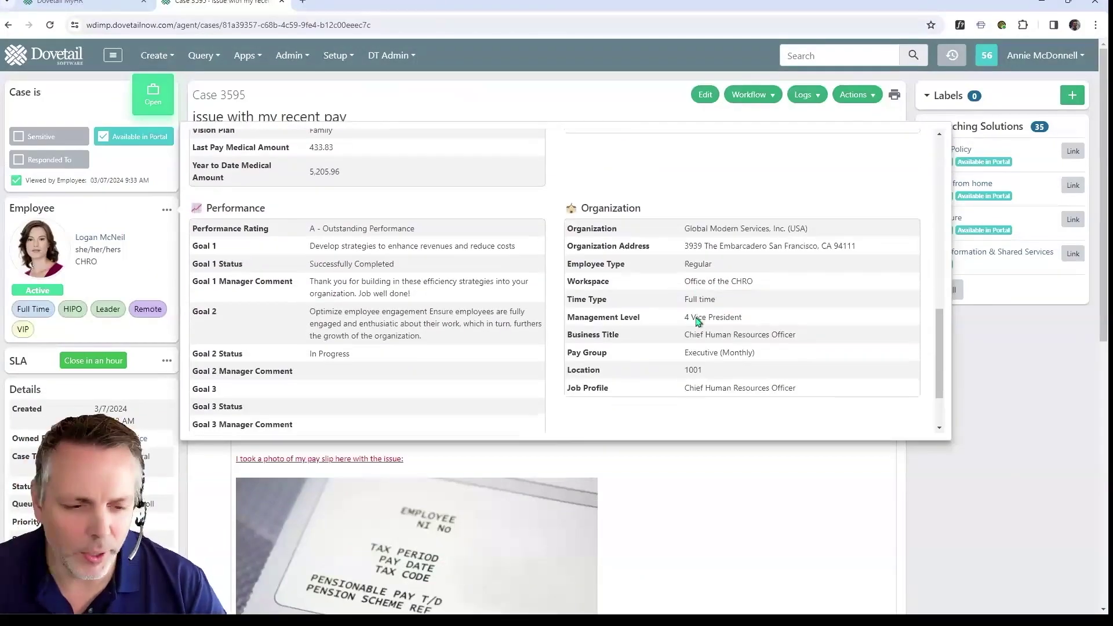
scroll(696, 316, down, 1)
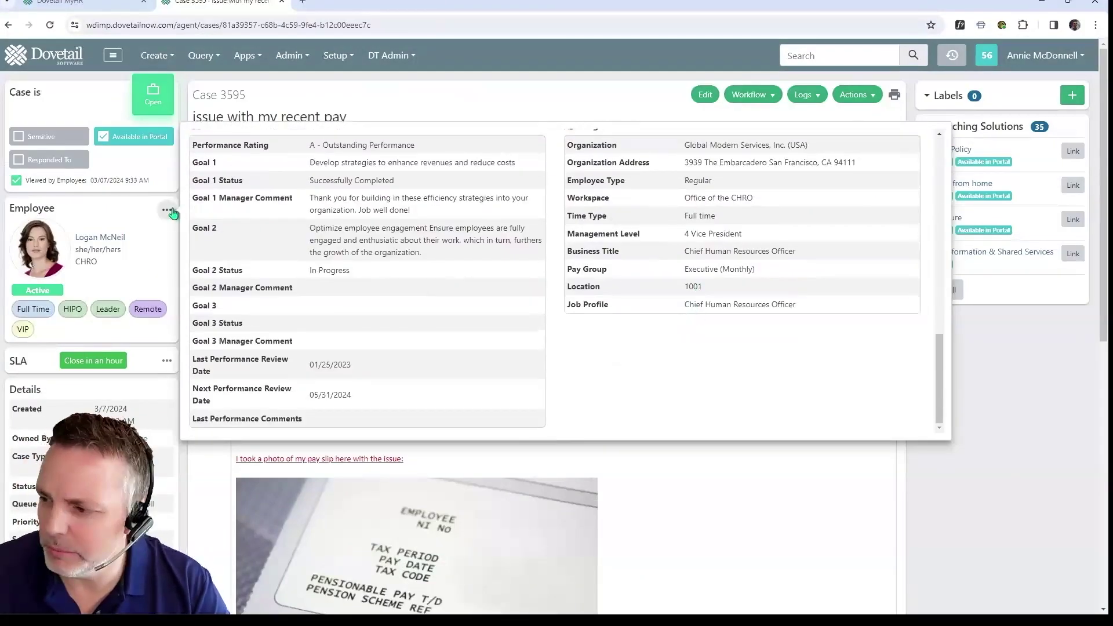
click(167, 212)
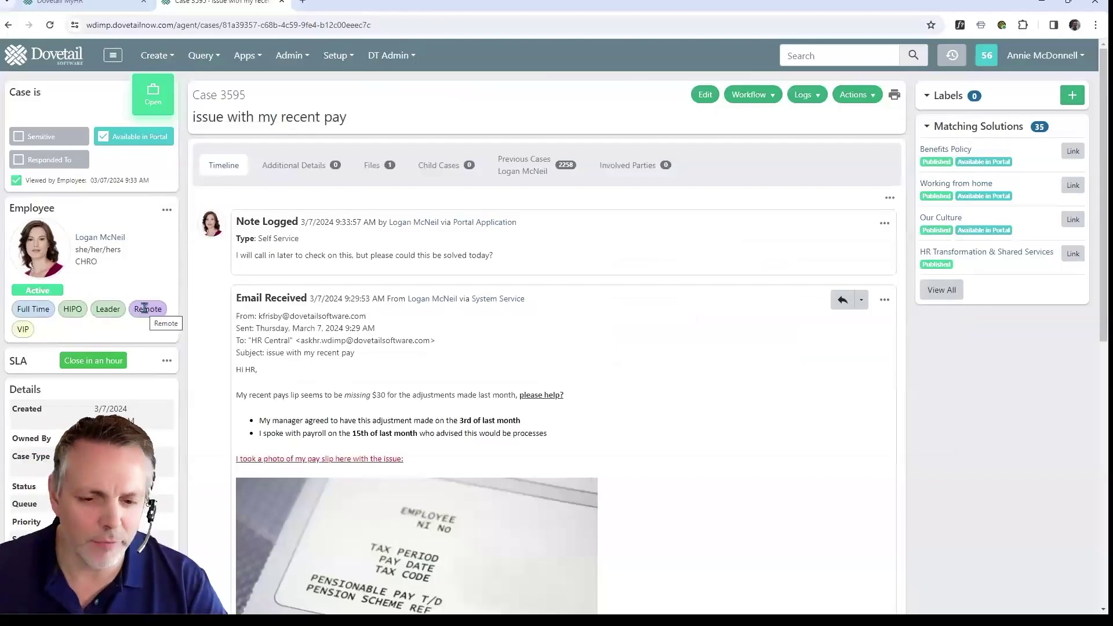
Step: Check the case's Standard 3 day SLA details, then dismiss them
click(166, 361)
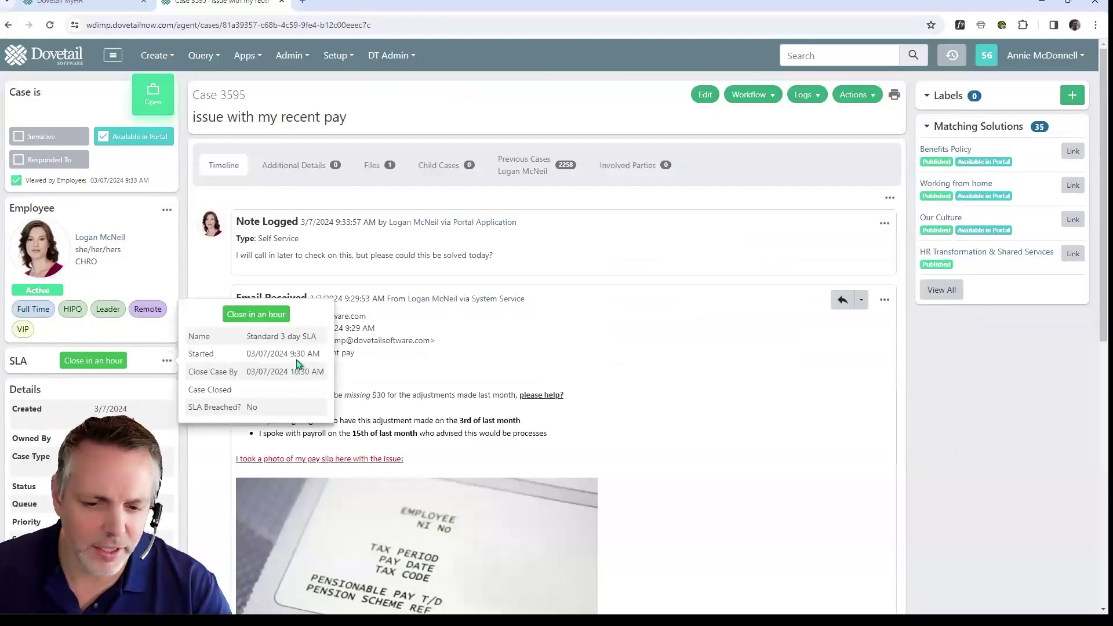
click(155, 382)
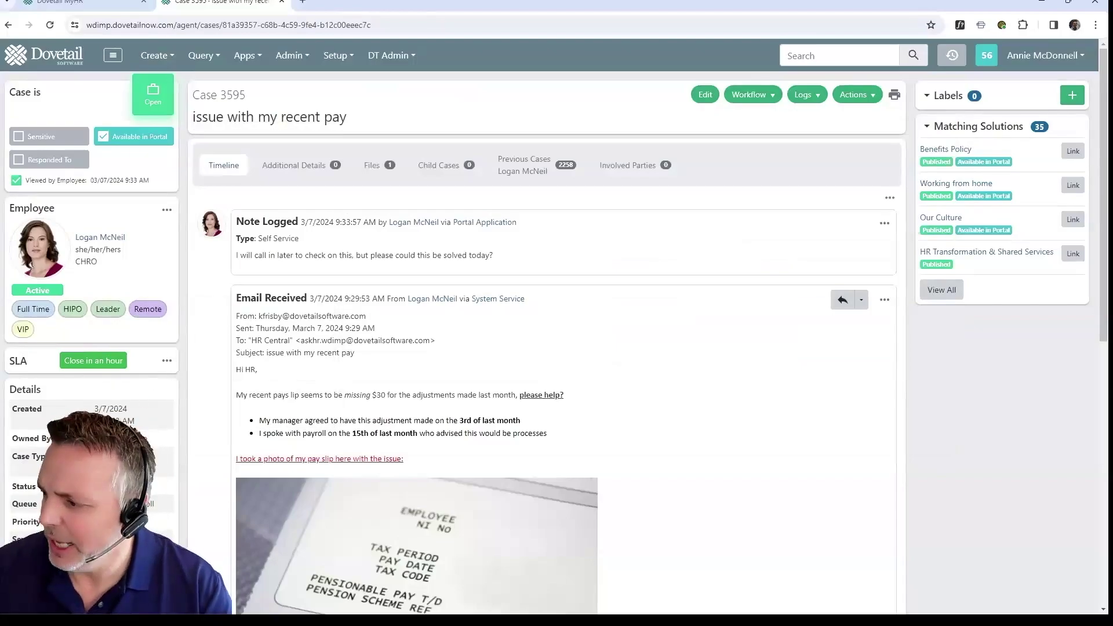
drag(94, 504, 155, 504)
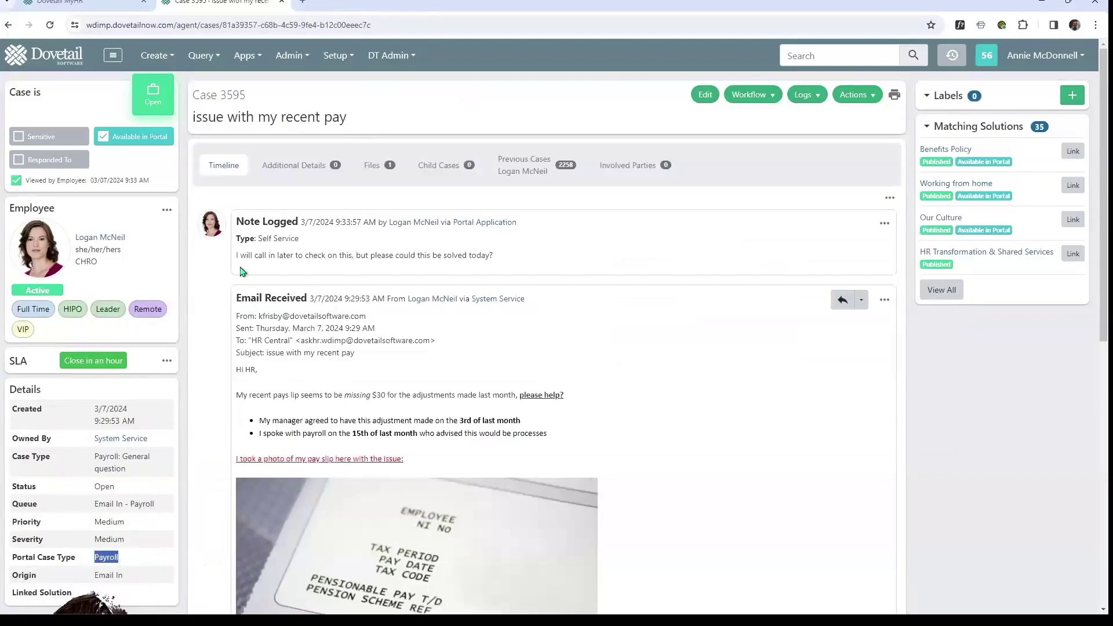
drag(236, 255, 502, 255)
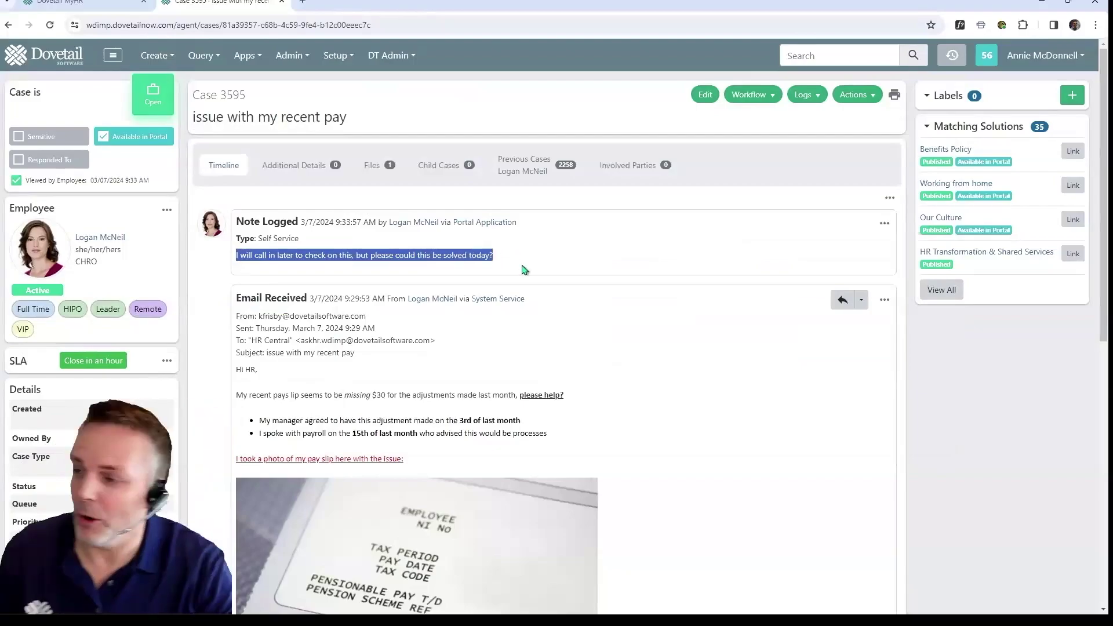
click(764, 95)
click(781, 121)
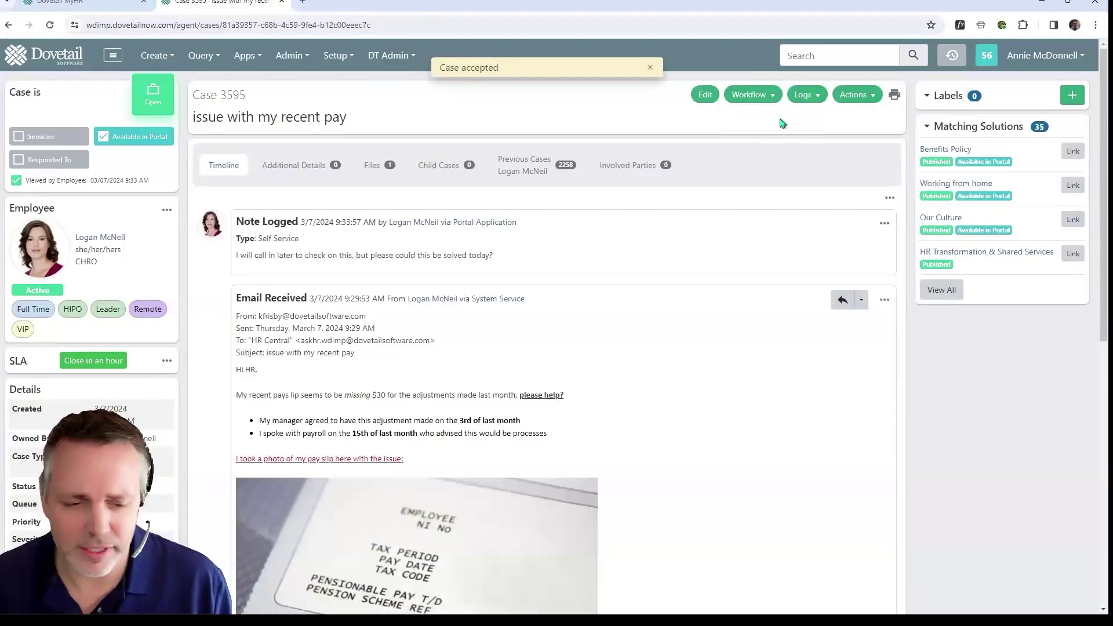
Step: Reply to the employee's email with 'We are looking into this for you.' and log it
click(842, 299)
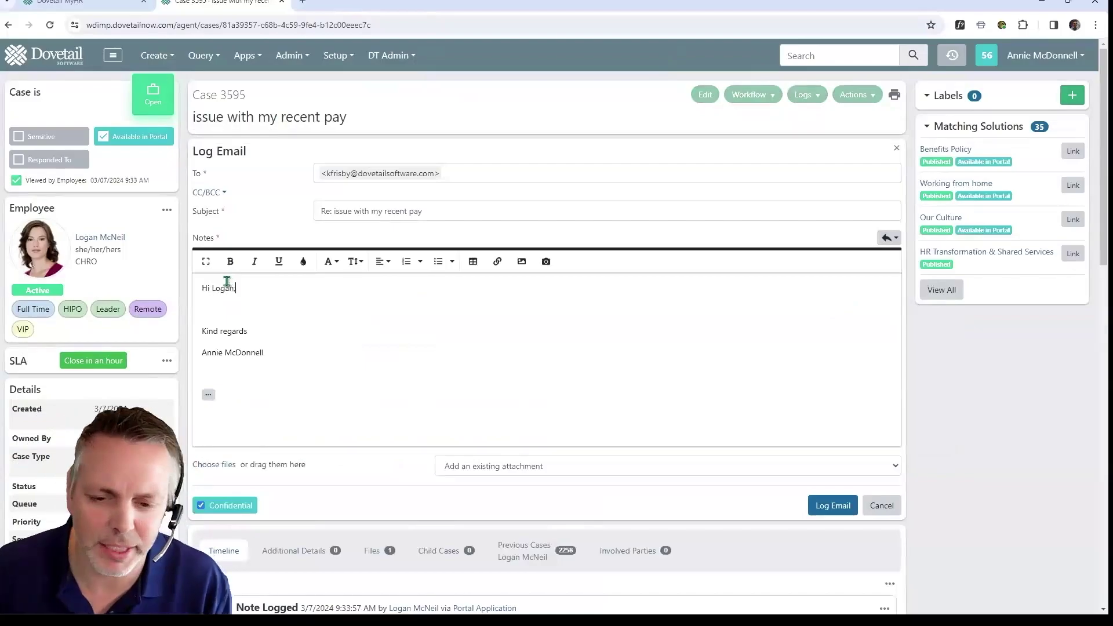
key(Return)
text(We are looki)
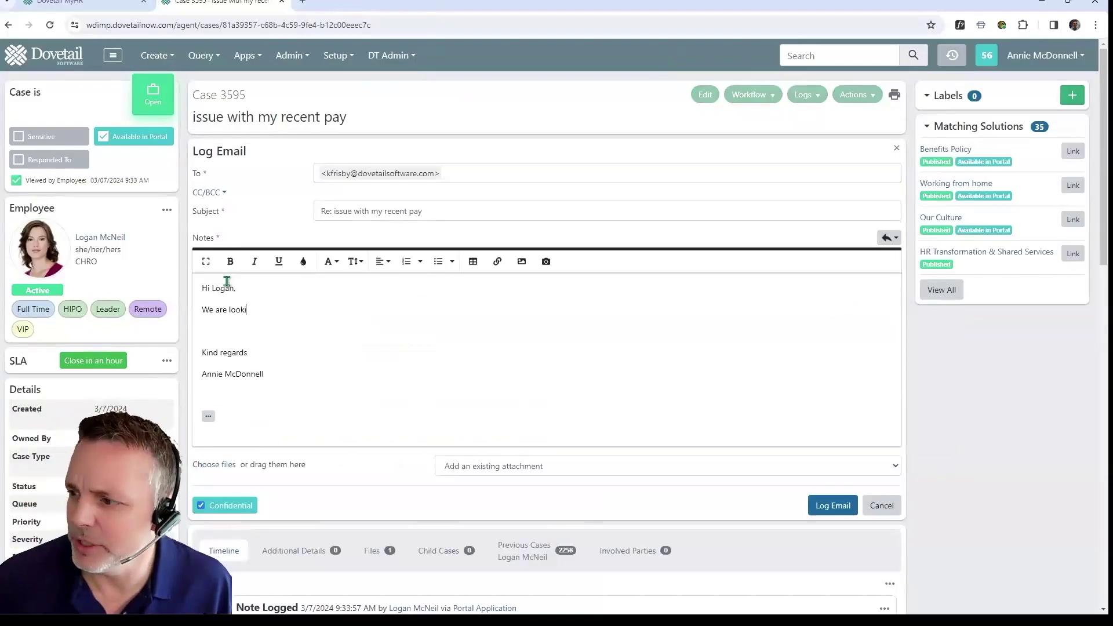
text(ng into this for you.)
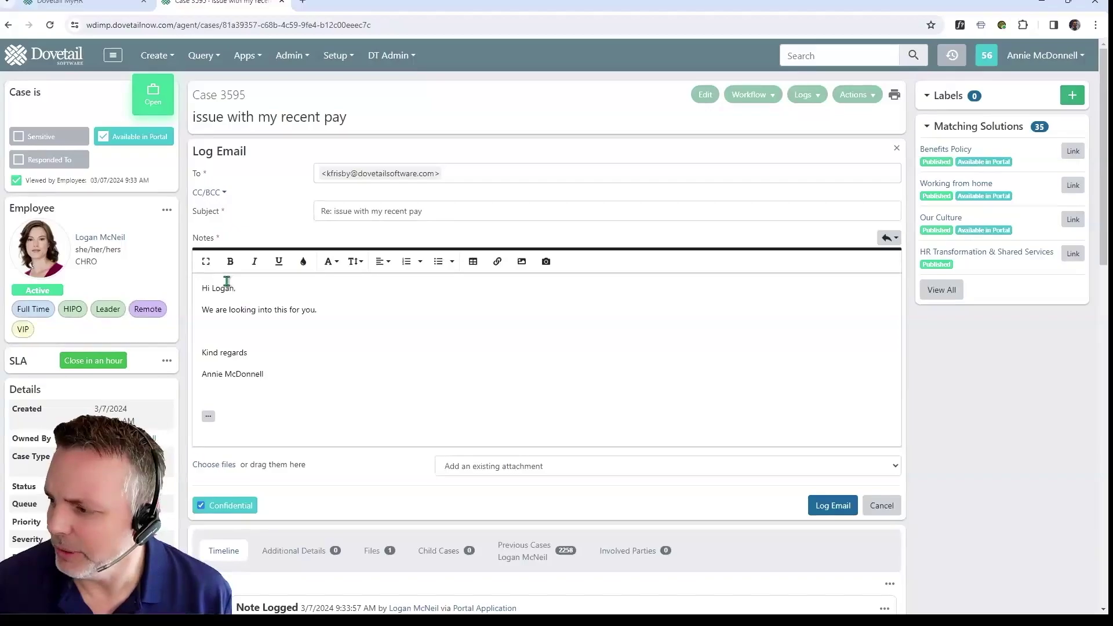
key(Return)
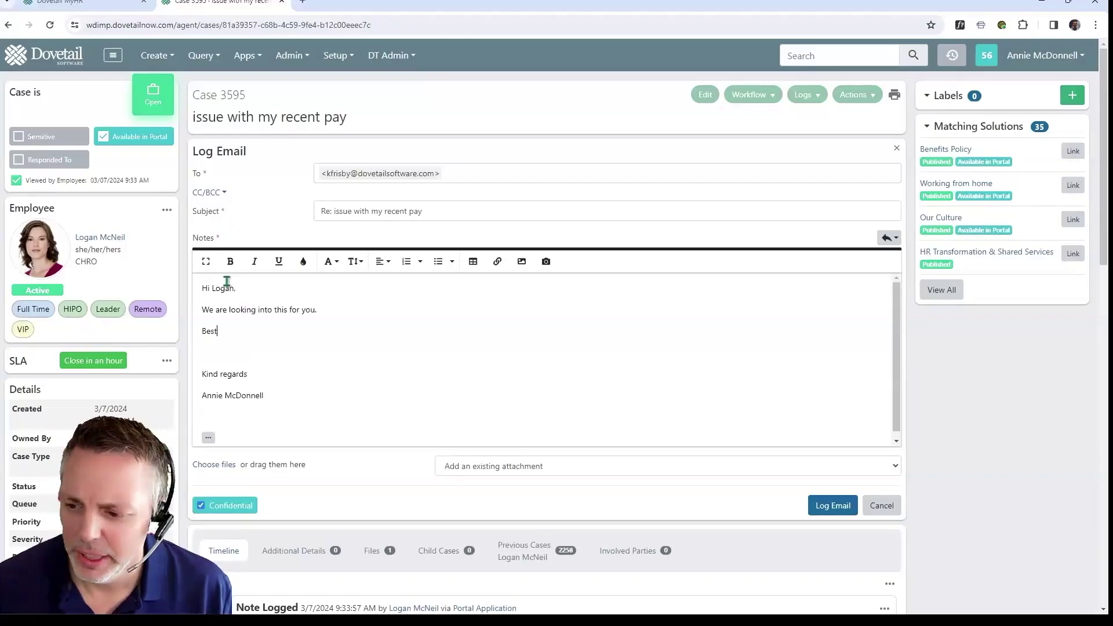
key(Delete)
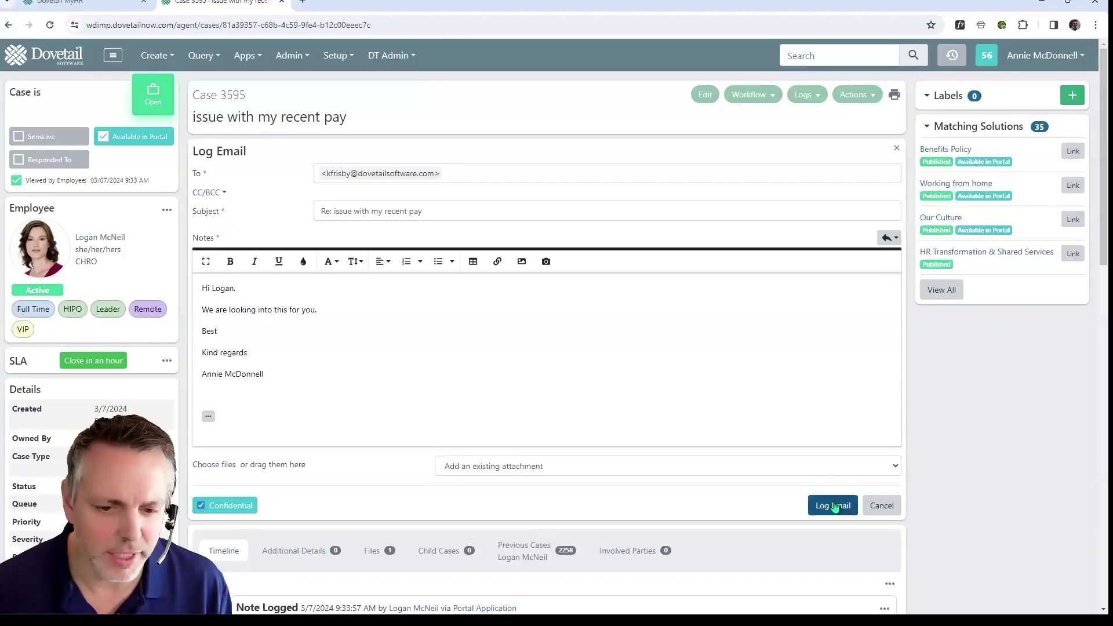
click(833, 506)
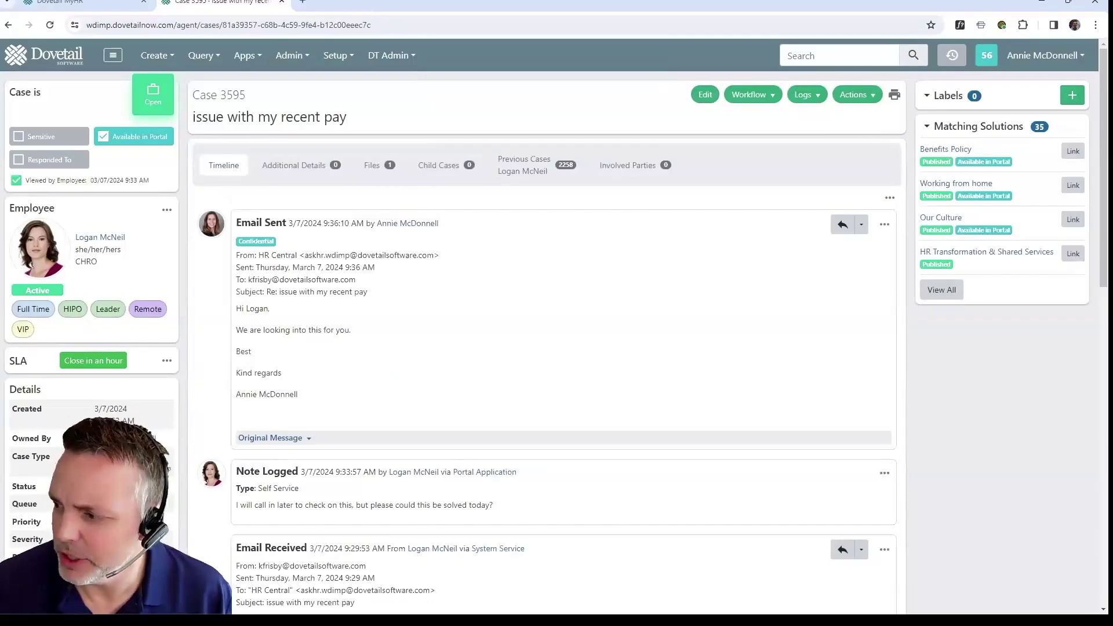
Step: In the employee's Outlook inbox, reply 'Thank you!' to HR's pay-issue email, then minimise Outlook
key(alt+Tab)
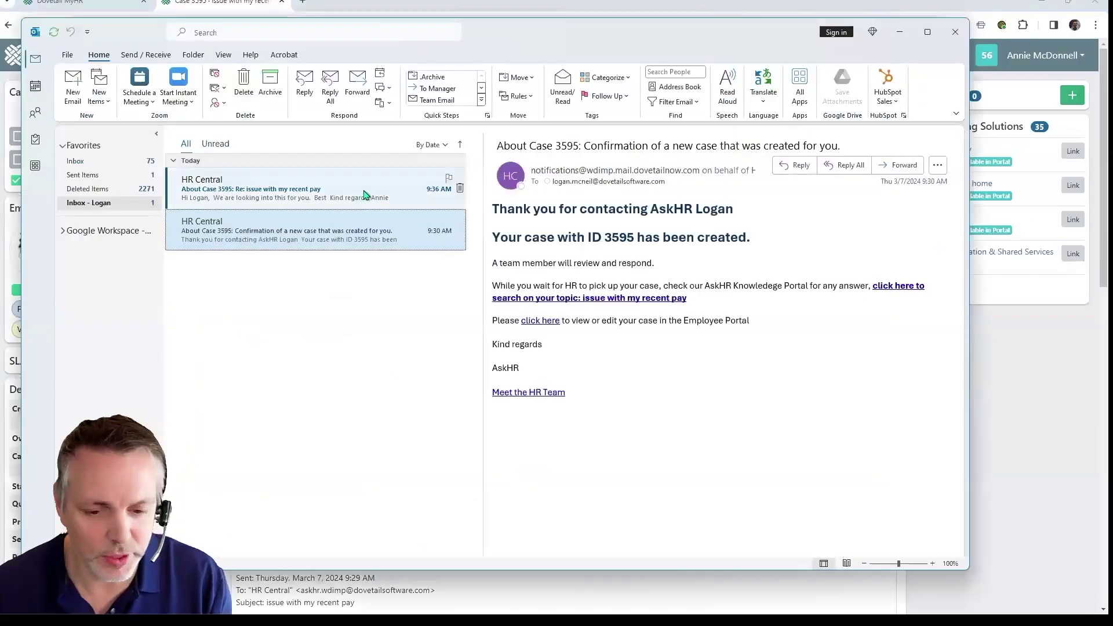
click(366, 195)
scroll(673, 226, down, 4)
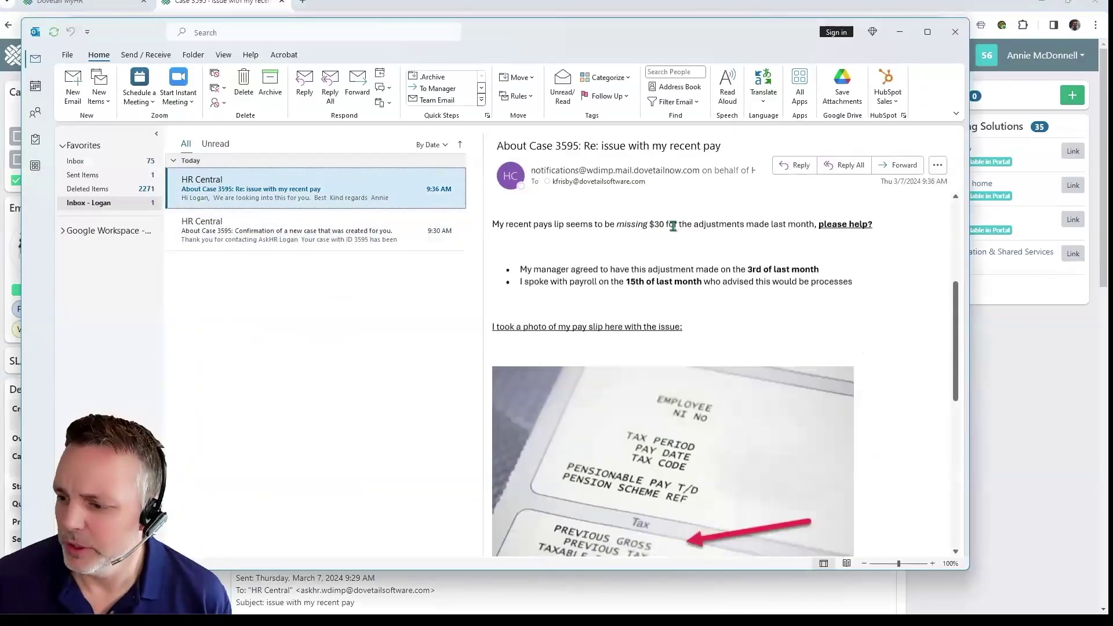
scroll(673, 226, down, 5)
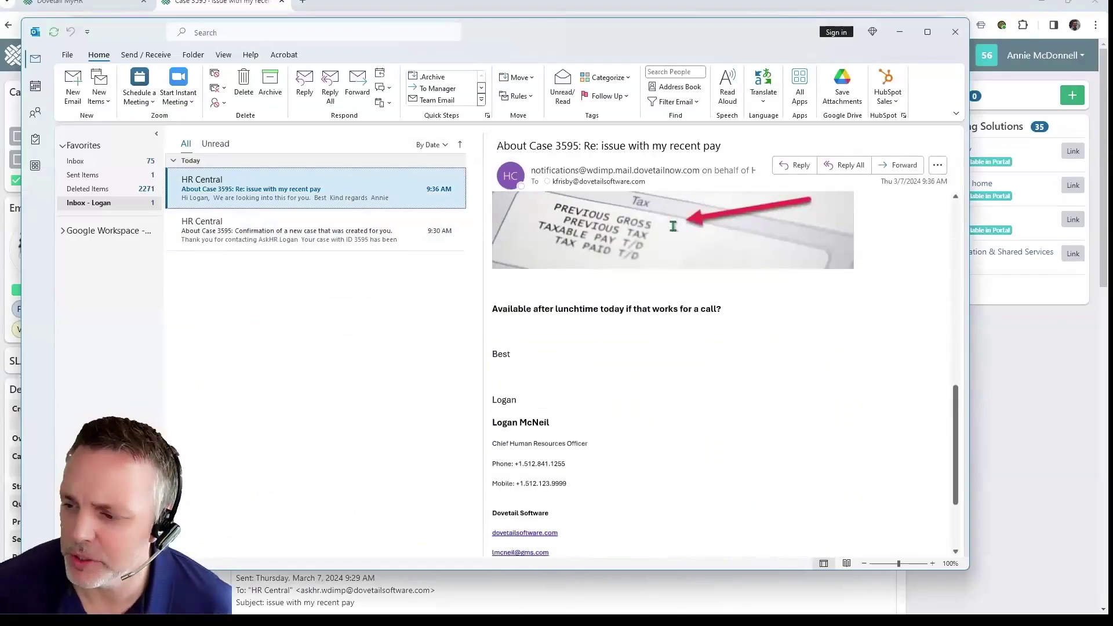
scroll(673, 226, up, 9)
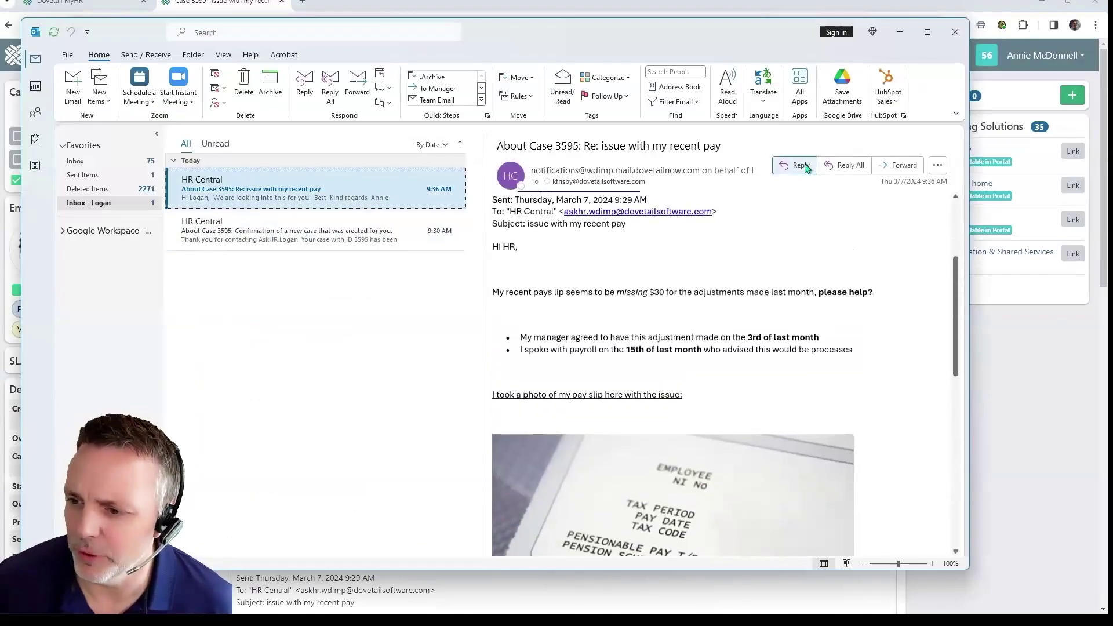
click(806, 168)
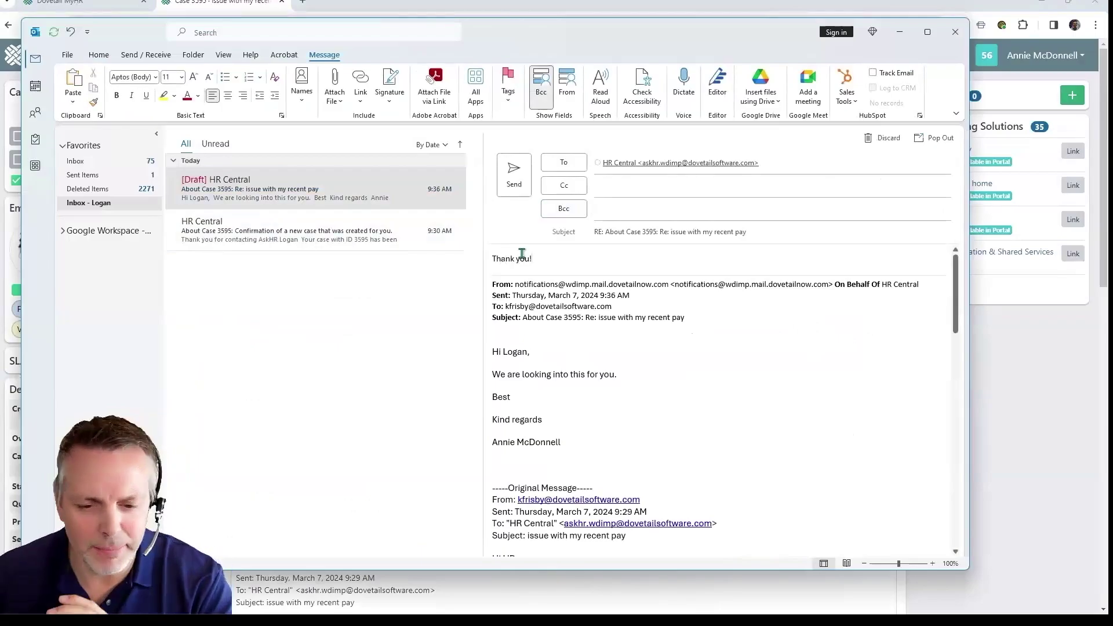
click(525, 172)
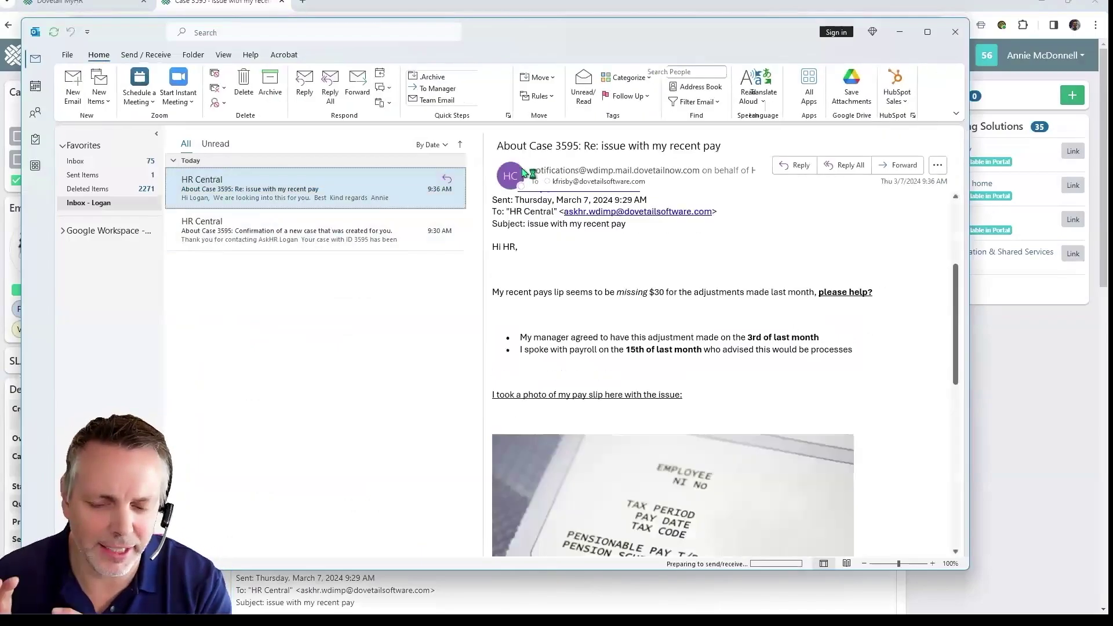
click(901, 35)
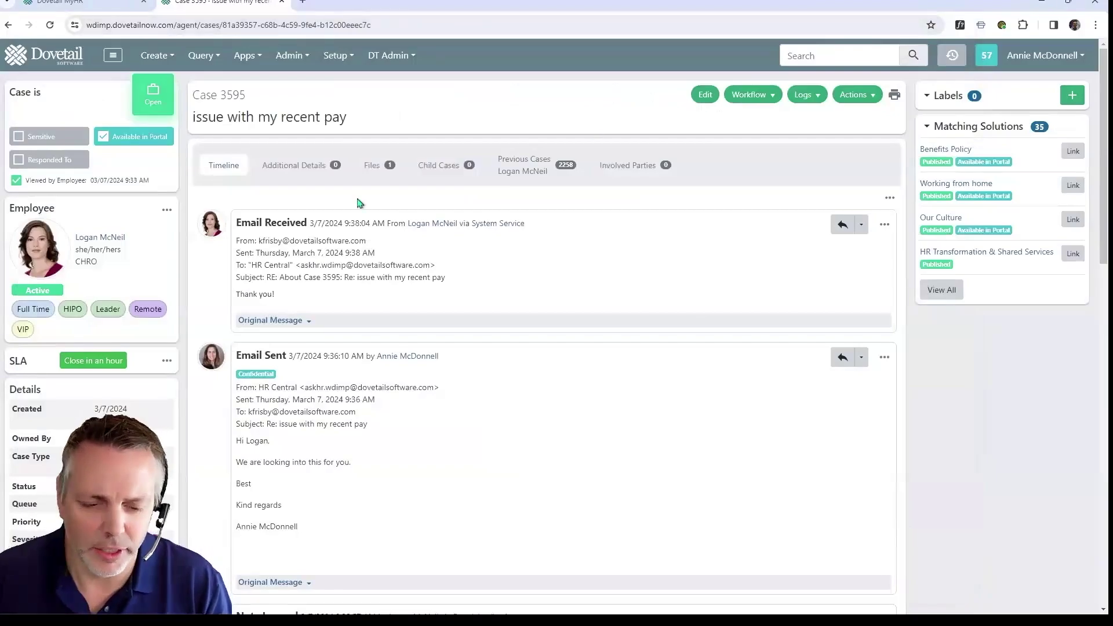
Step: Expand the quoted emails in the employee's thank-you reply and glance at the log types
click(311, 322)
scroll(405, 371, down, 2)
click(309, 426)
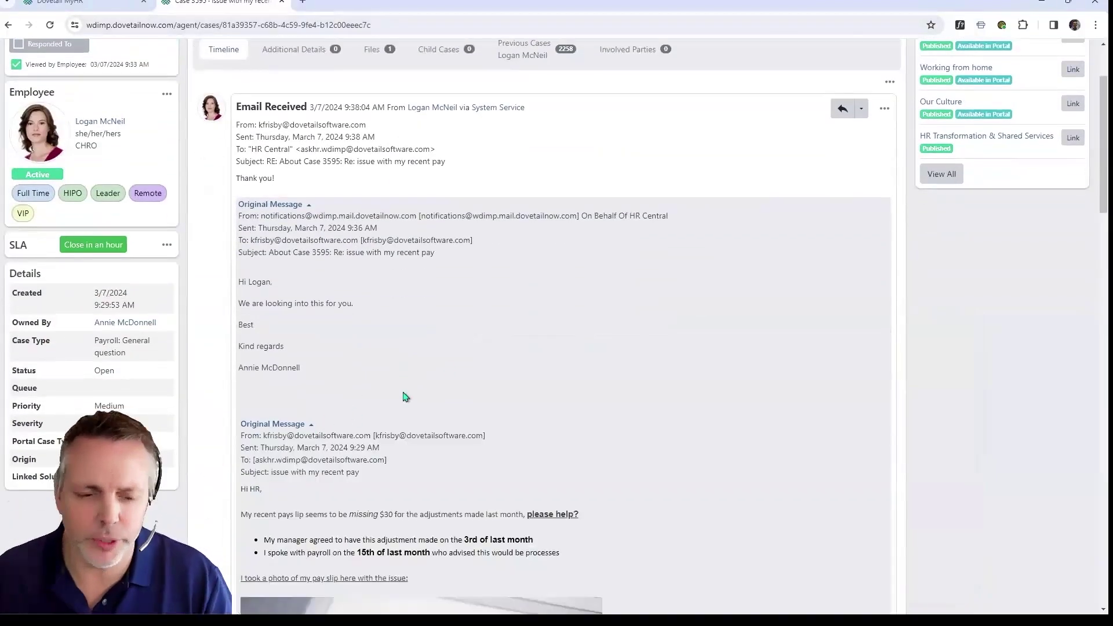
scroll(480, 355, down, 6)
scroll(458, 353, up, 8)
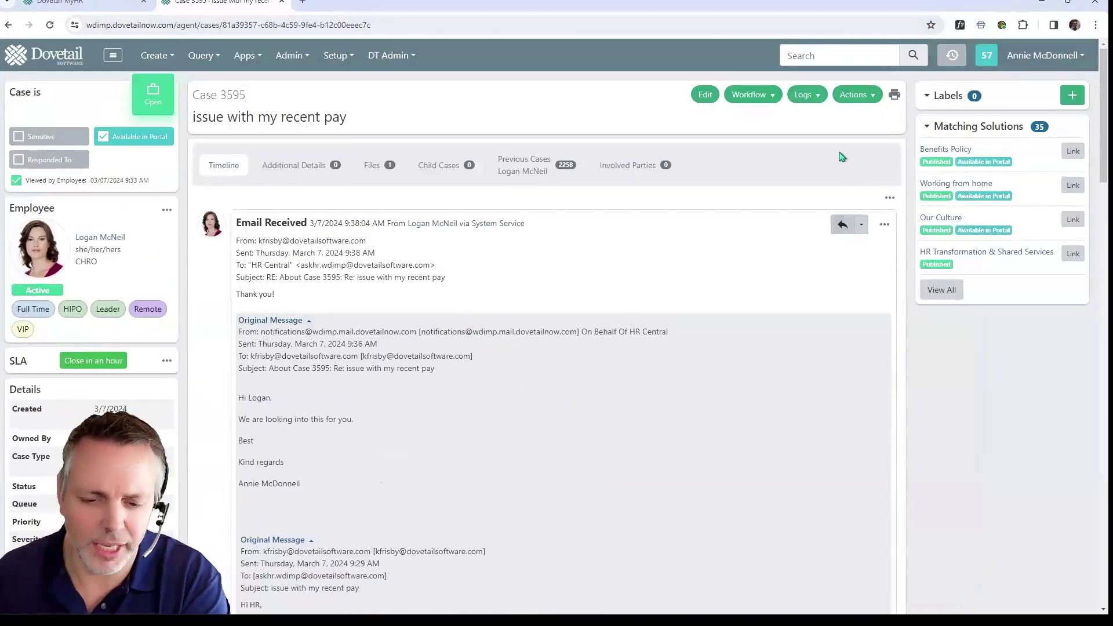
click(811, 99)
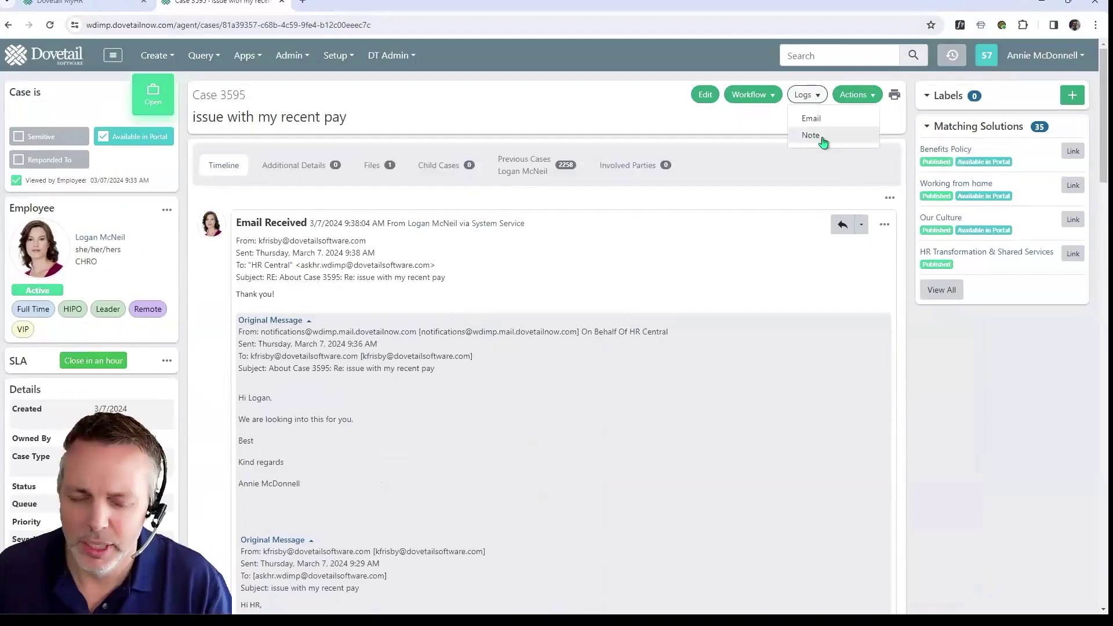
click(759, 127)
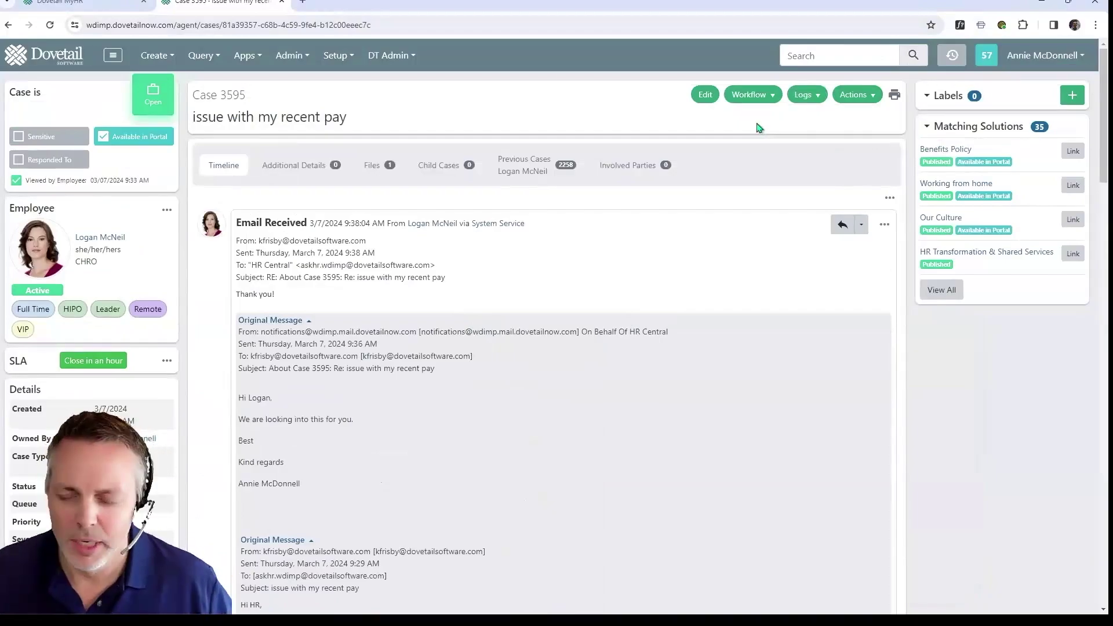
click(776, 97)
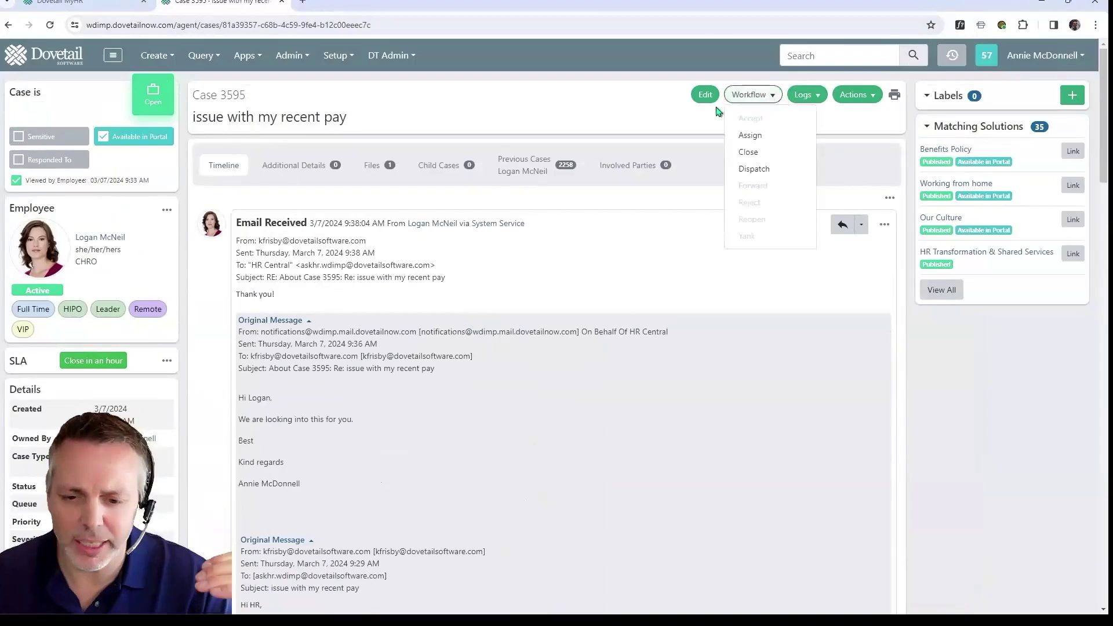
click(762, 155)
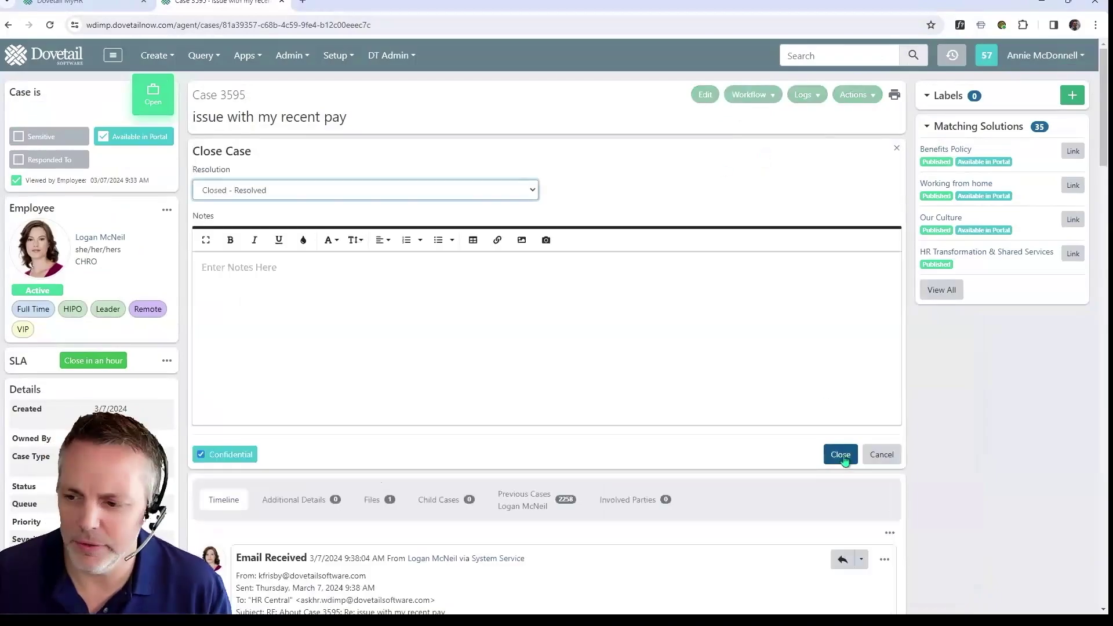
click(840, 455)
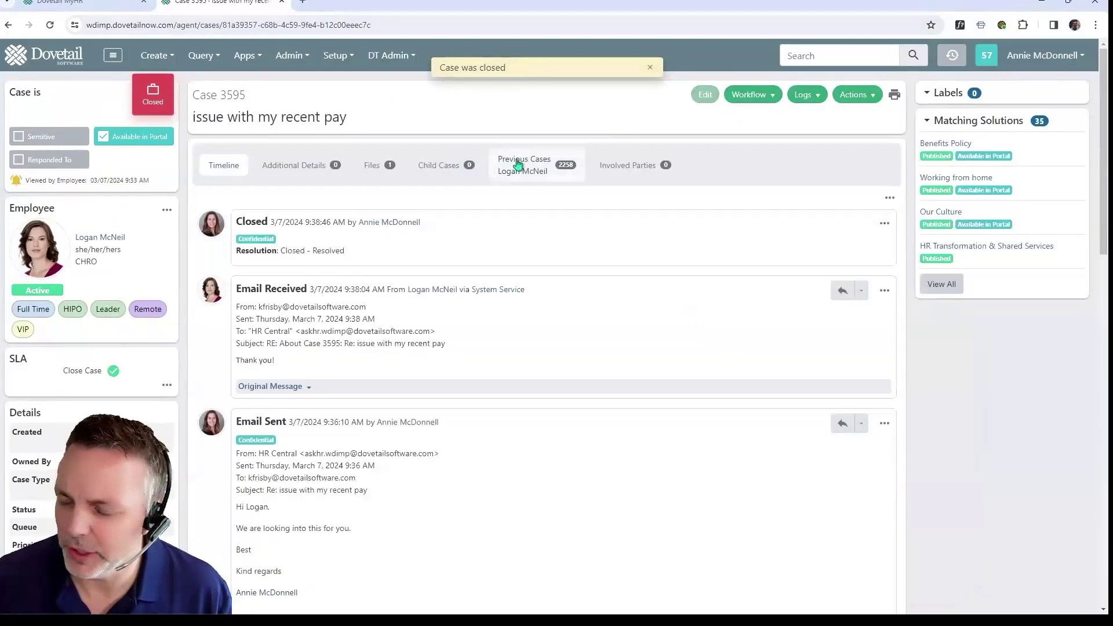
key(alt+Tab)
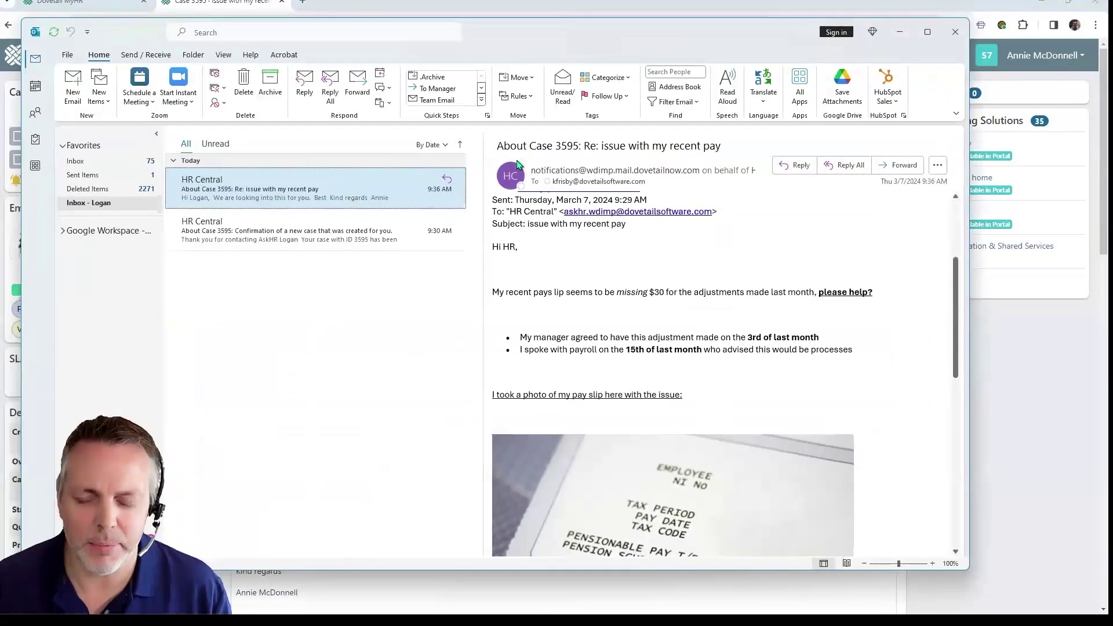
click(341, 240)
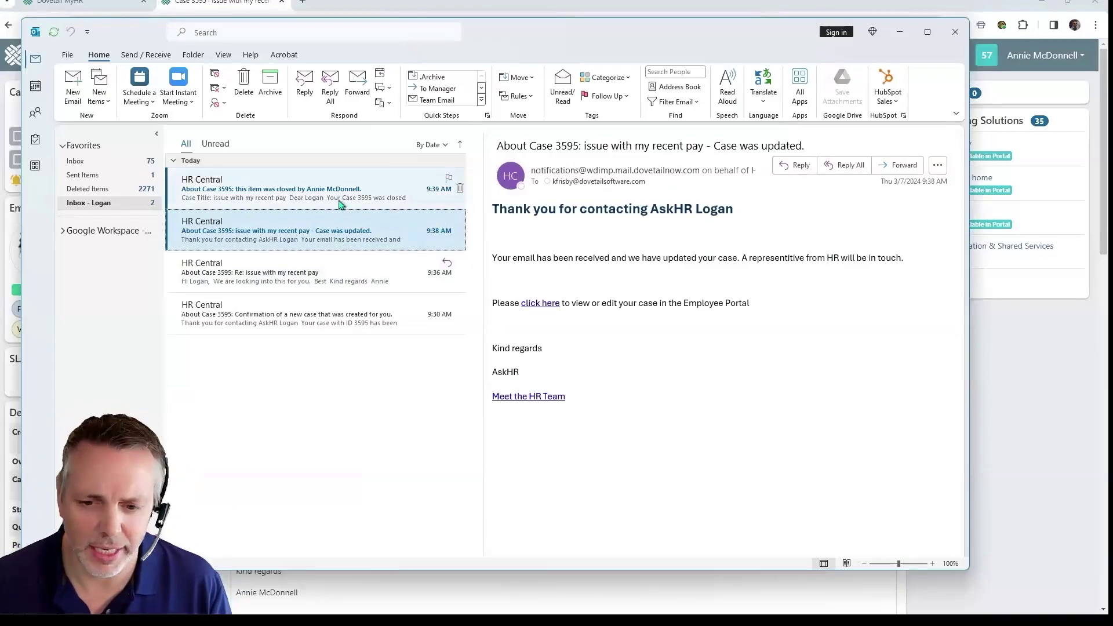
click(246, 195)
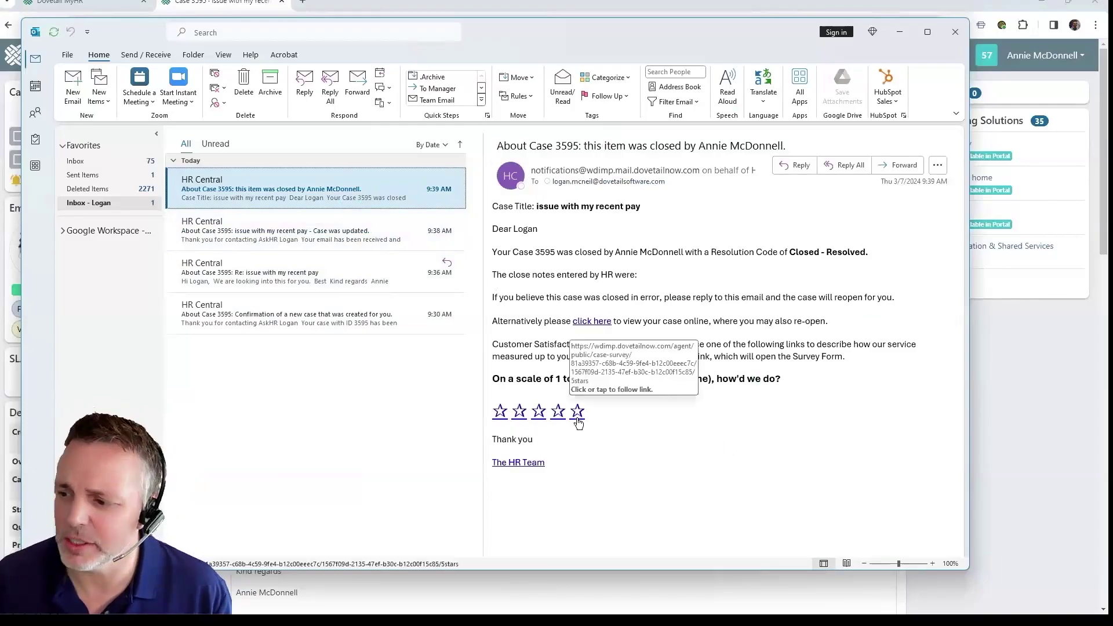
click(577, 413)
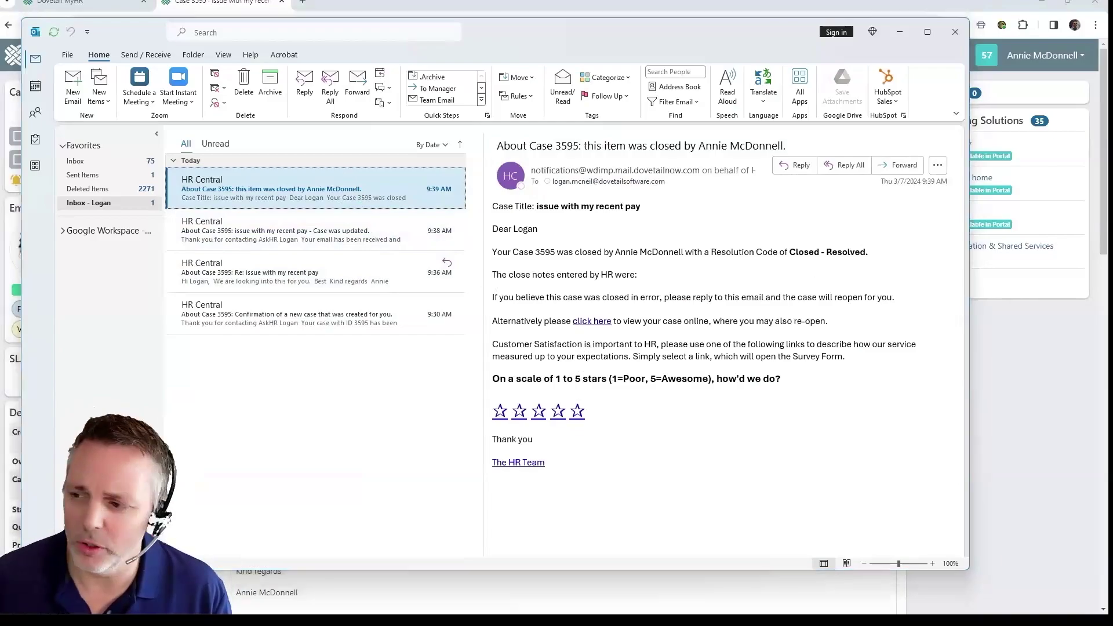